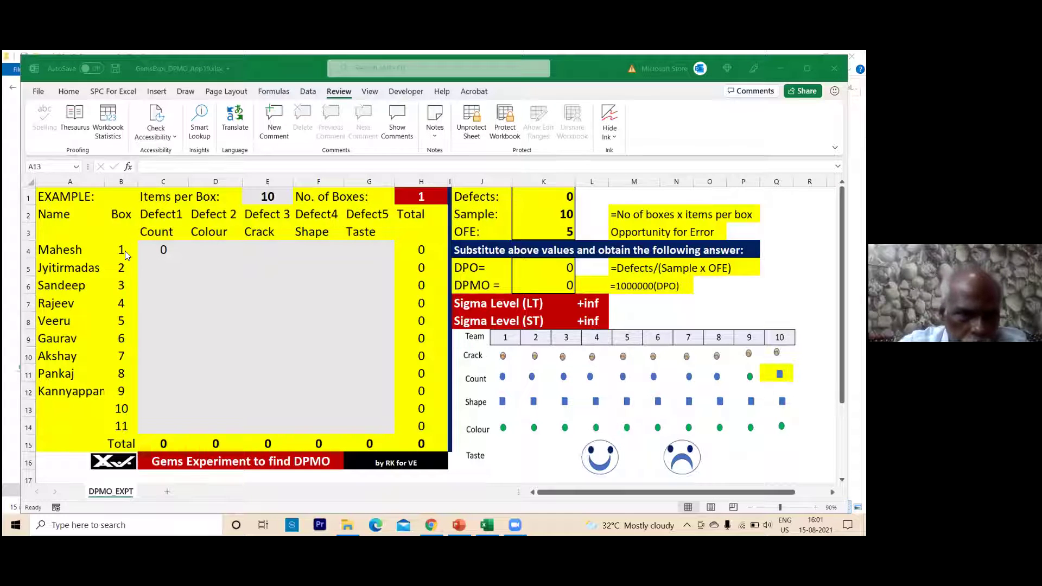
Step: Enter box 5's defect counts 0, 1, 1, 0, 0 across C8:G8
click(163, 250)
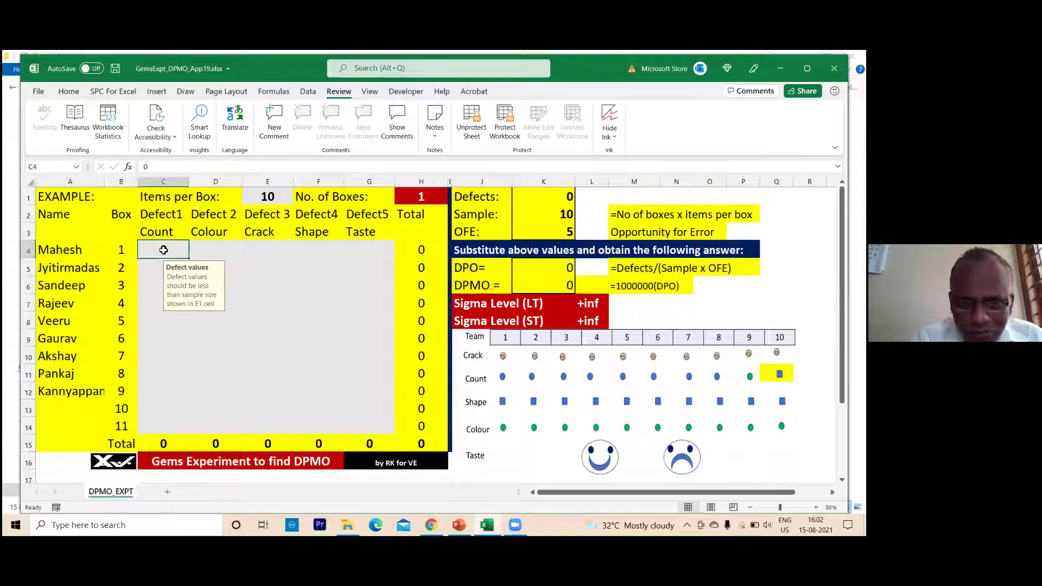
click(208, 246)
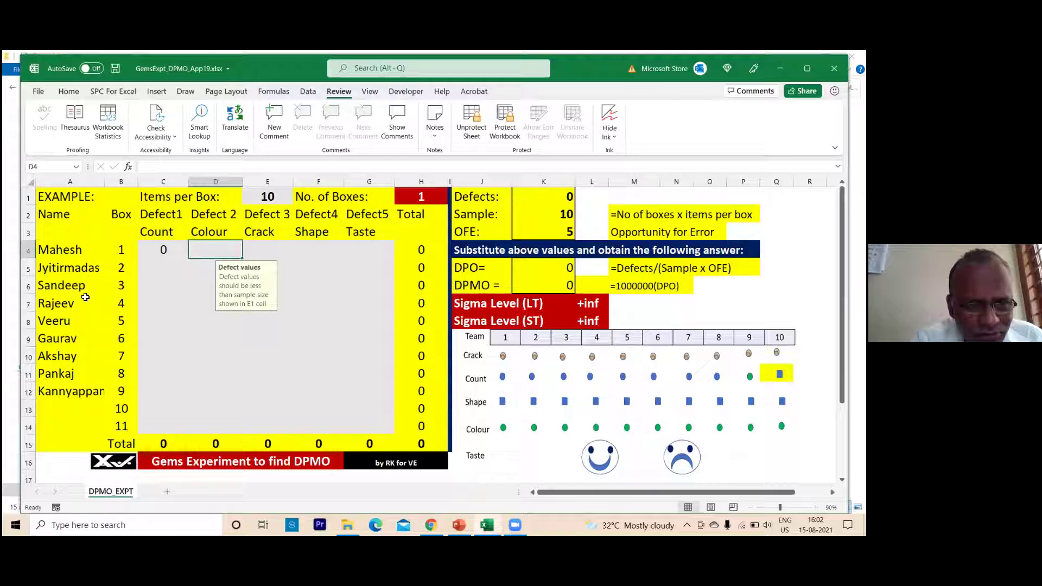
click(164, 325)
text(0)
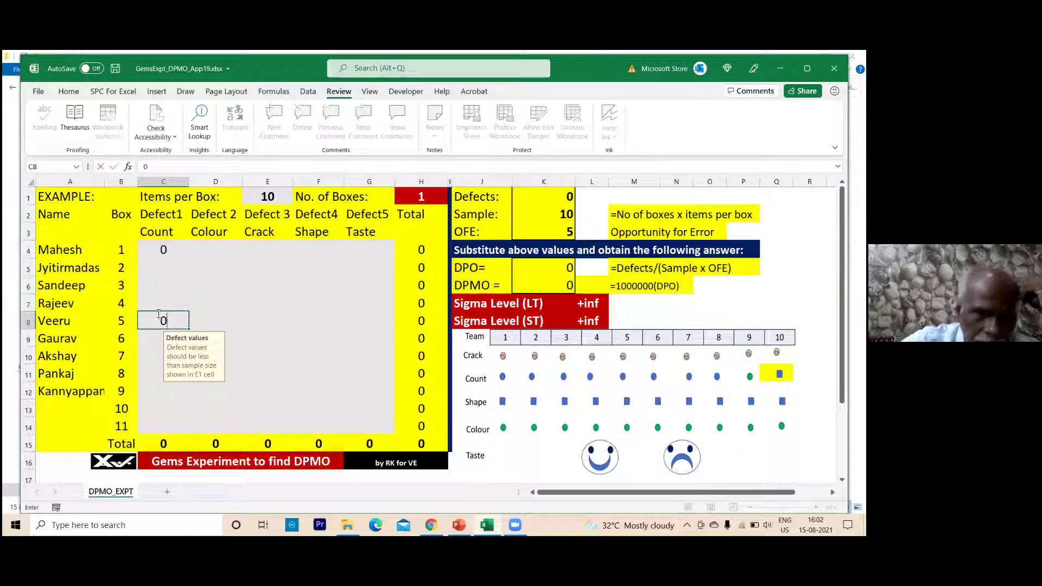
click(208, 319)
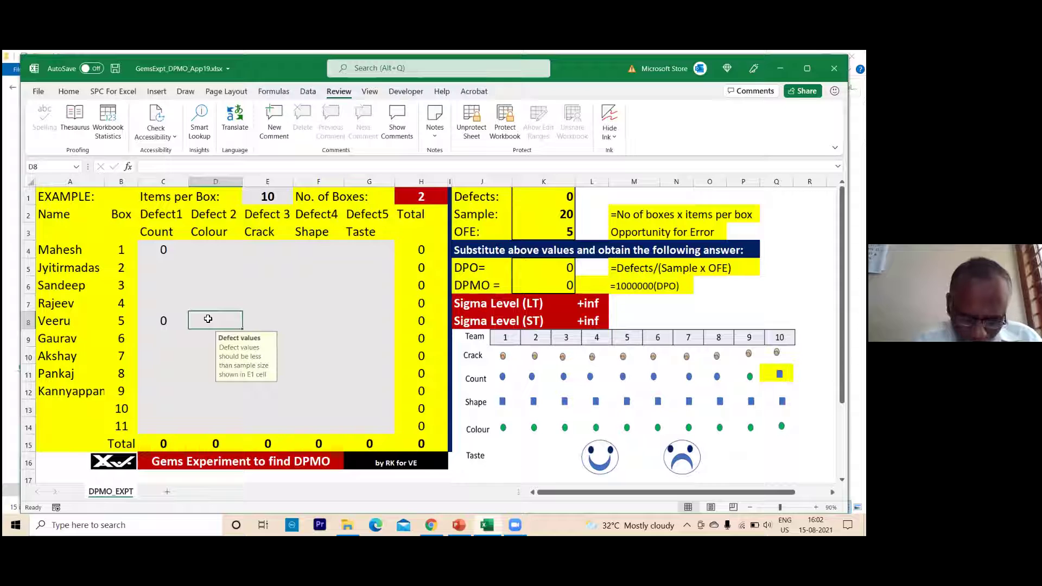
text(1)
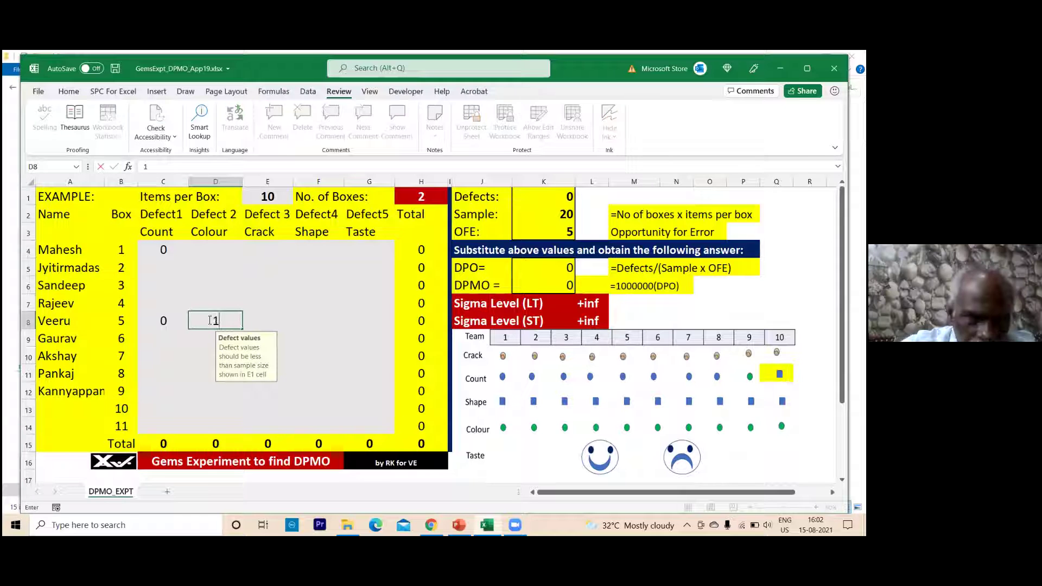
click(259, 317)
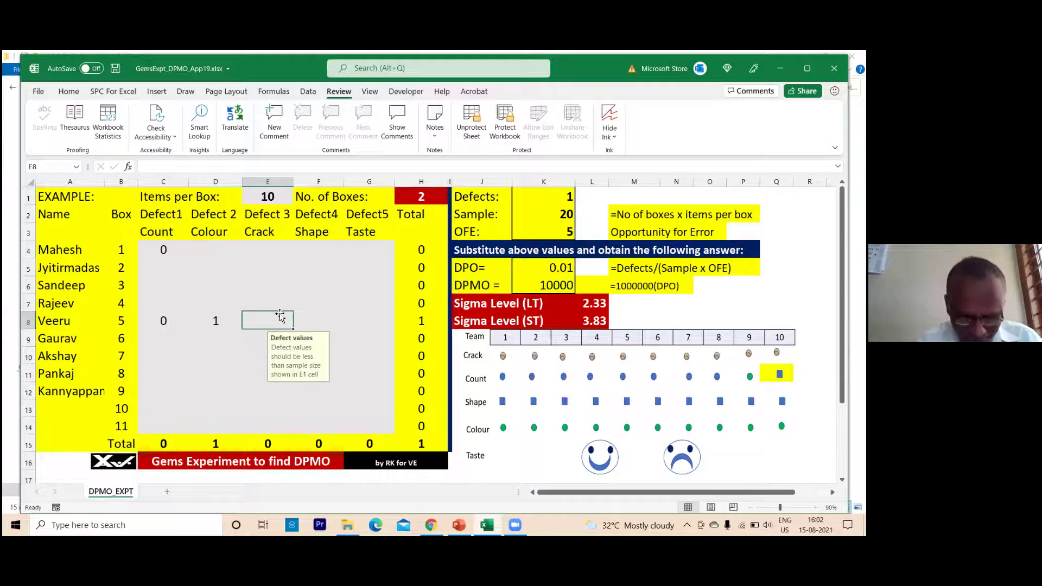
text(1)
click(310, 313)
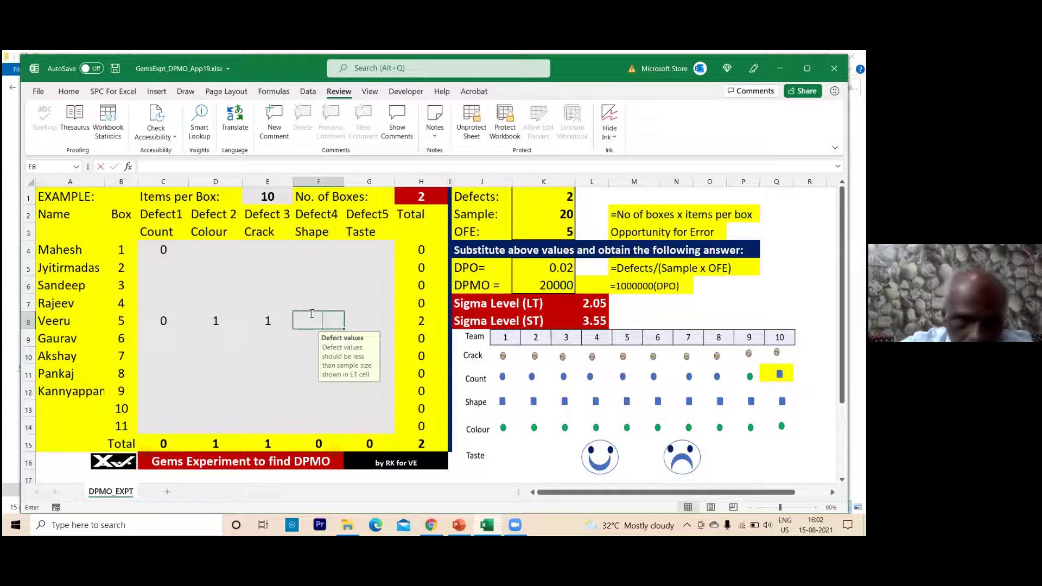
text(0)
click(359, 319)
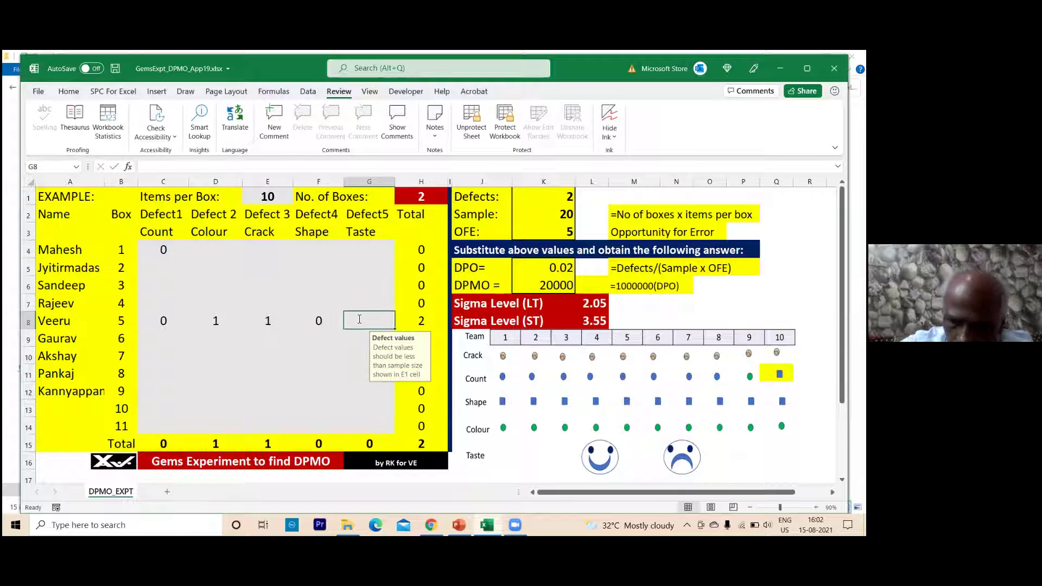
text(0)
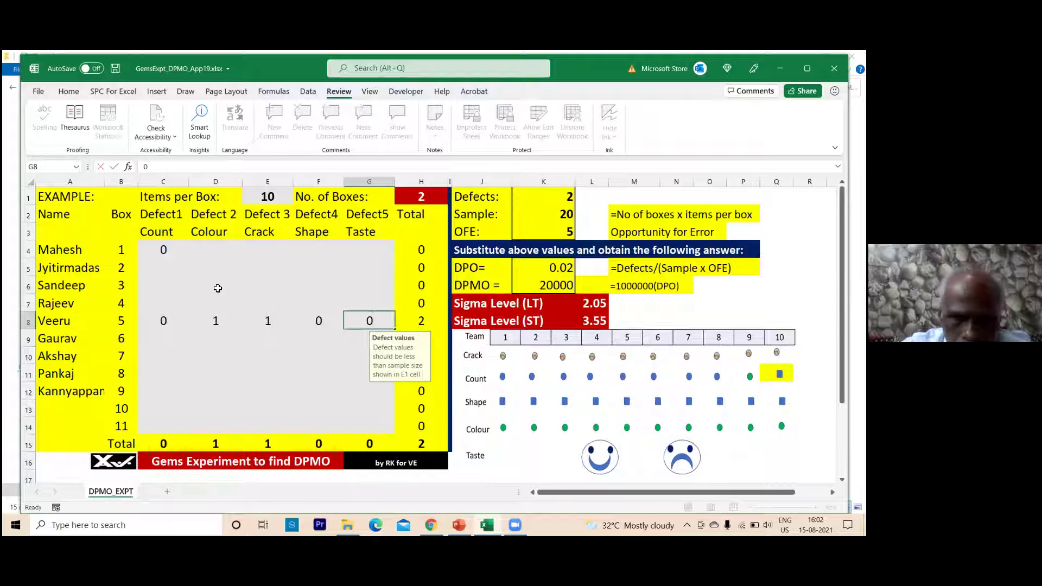
click(218, 288)
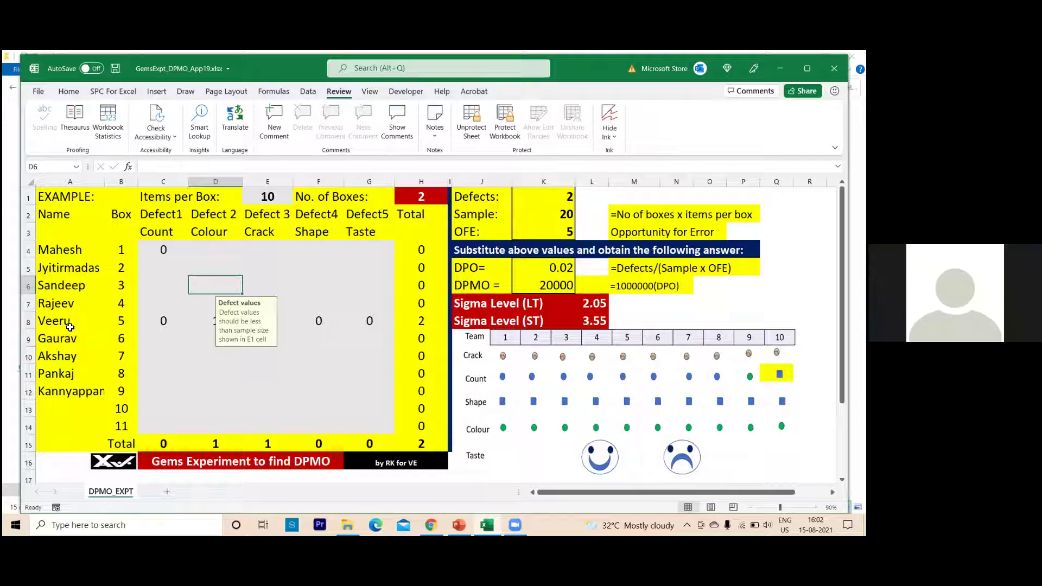
Step: Enter box 3's defect counts 0, 1, 1, 4, 0 across C6:G6
click(160, 279)
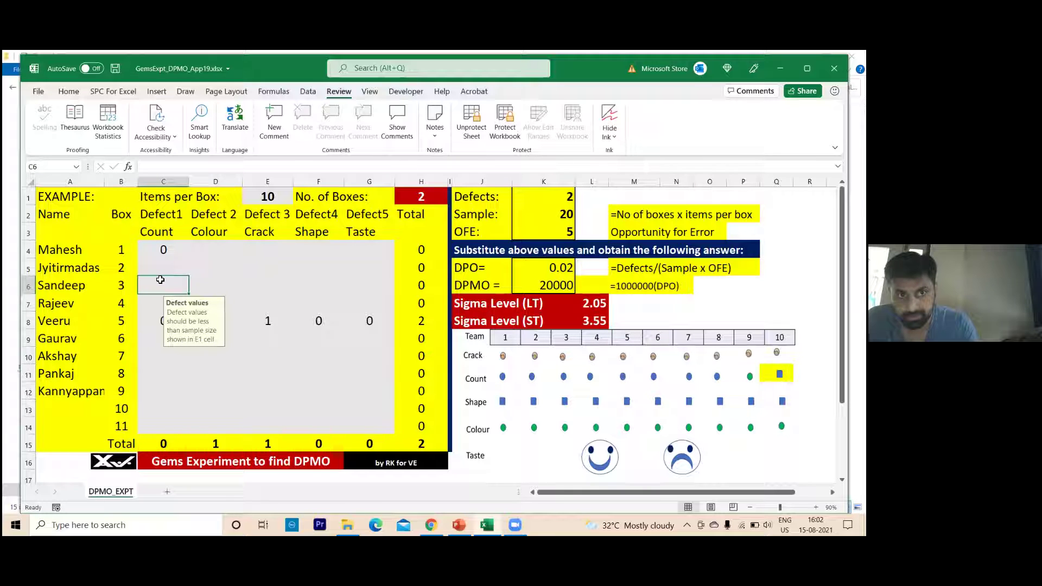
text(0)
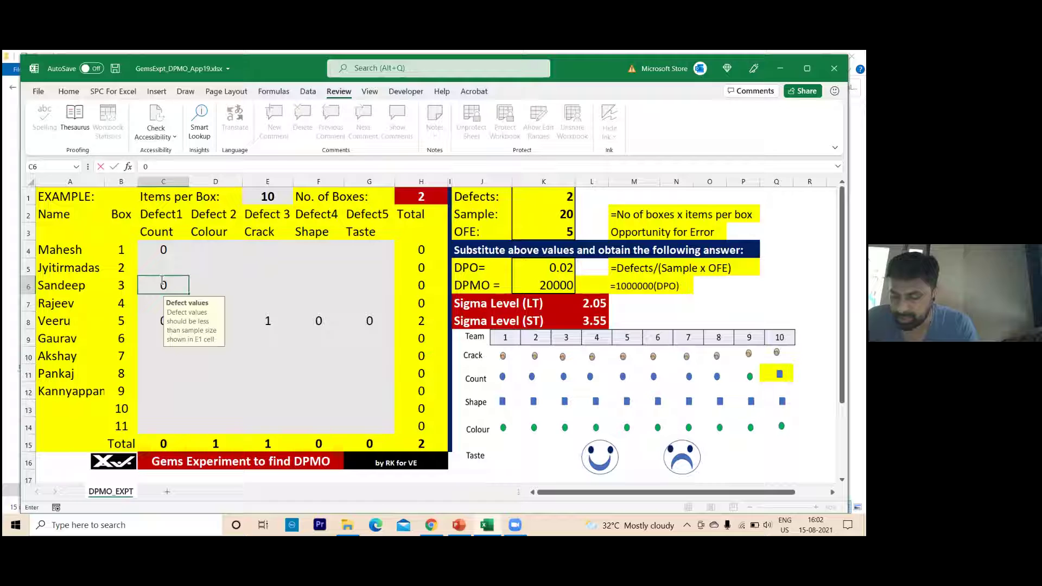
click(211, 286)
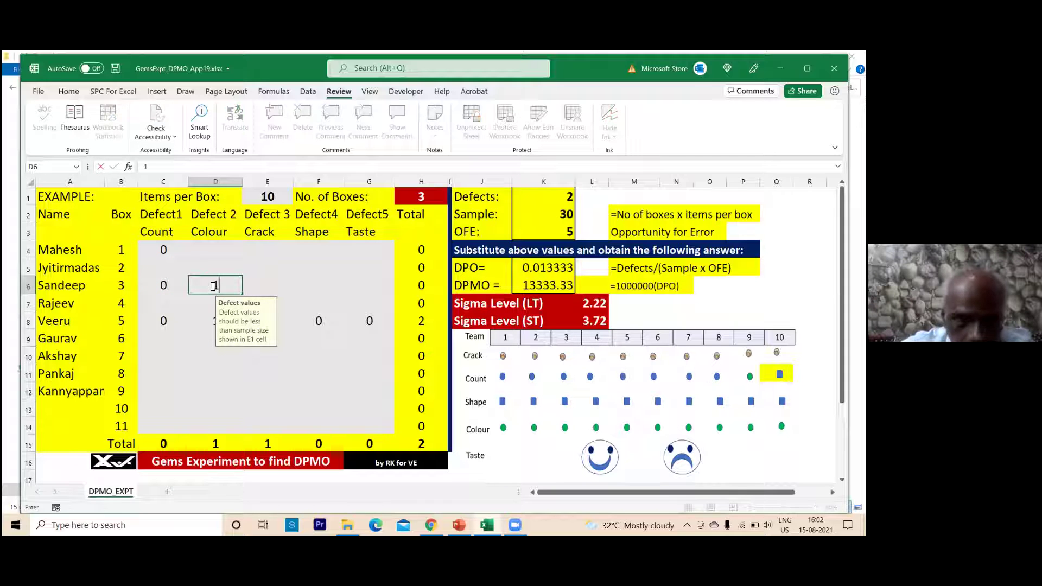
text(1)
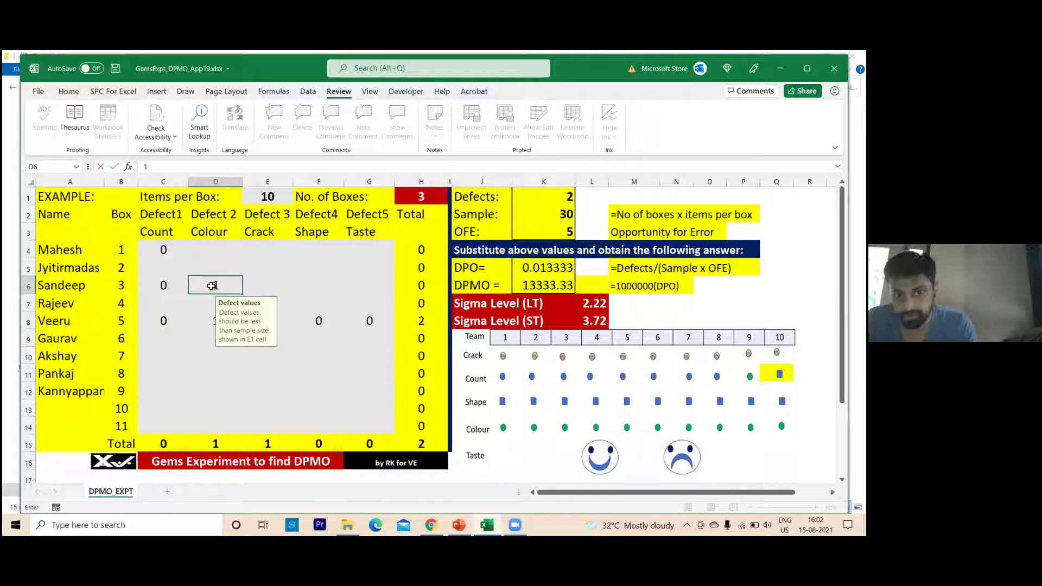
click(275, 283)
text(1)
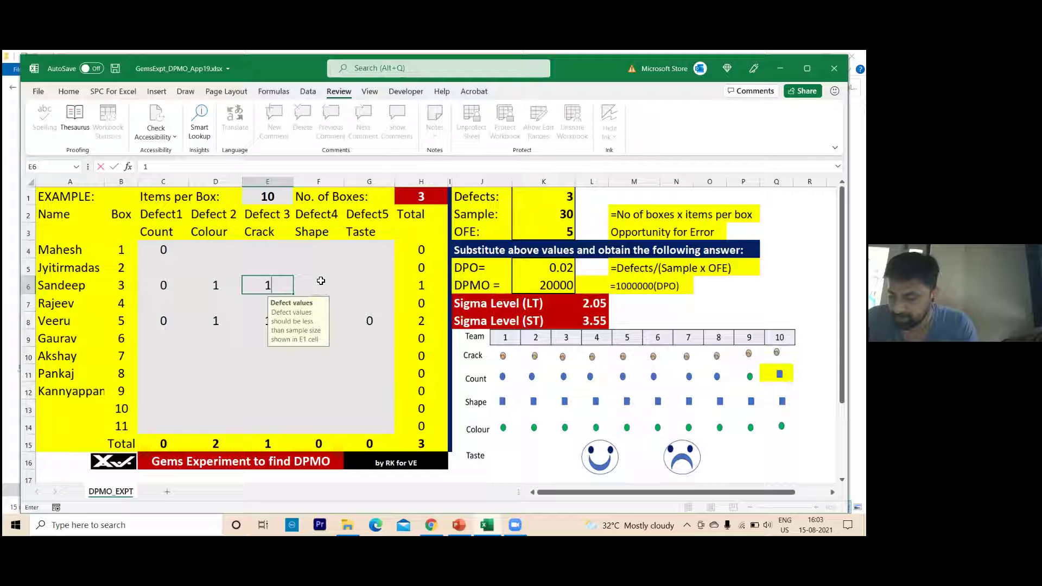
click(321, 279)
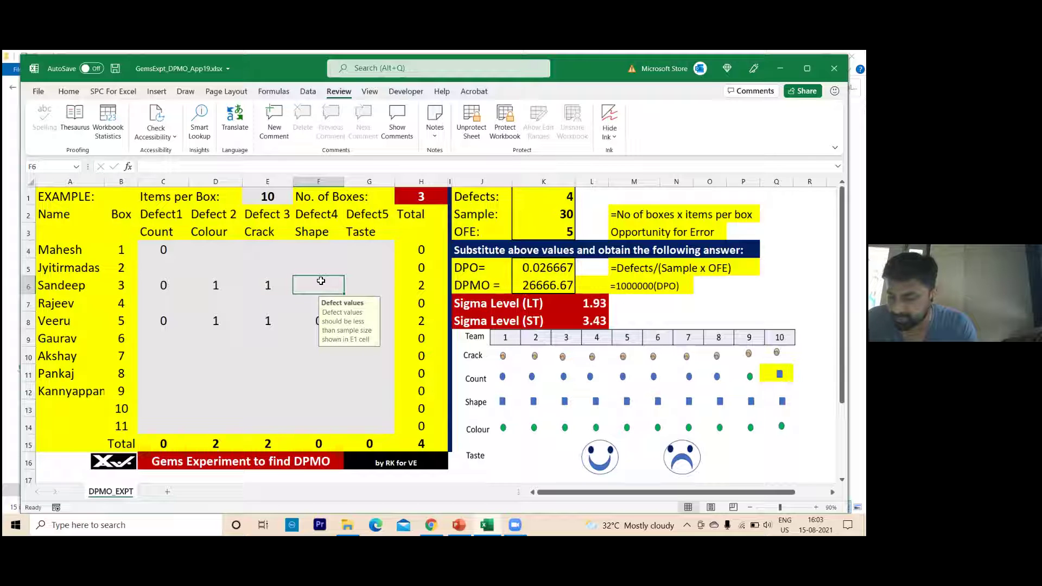
text(4)
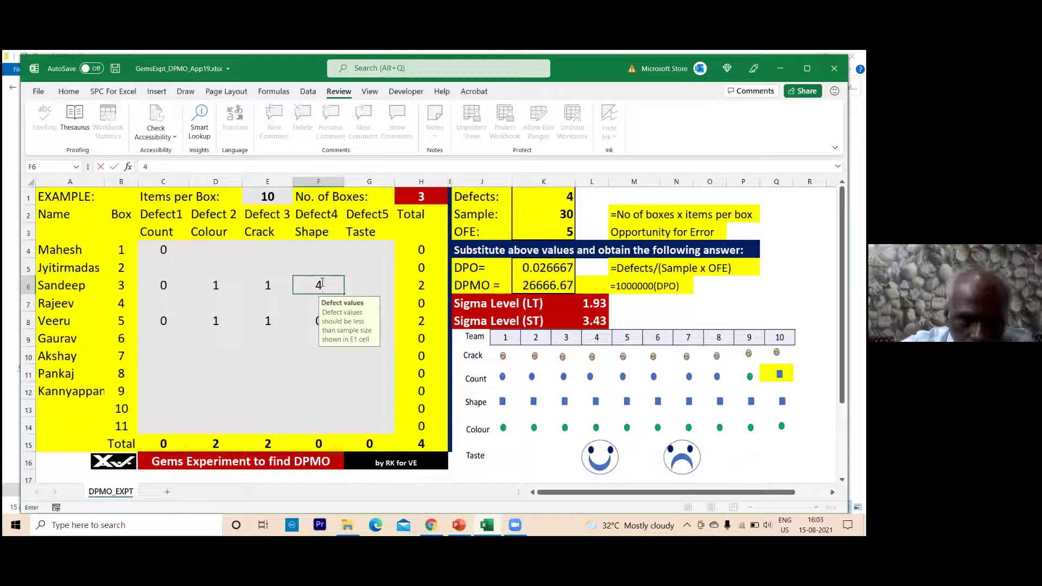
click(356, 278)
text(0)
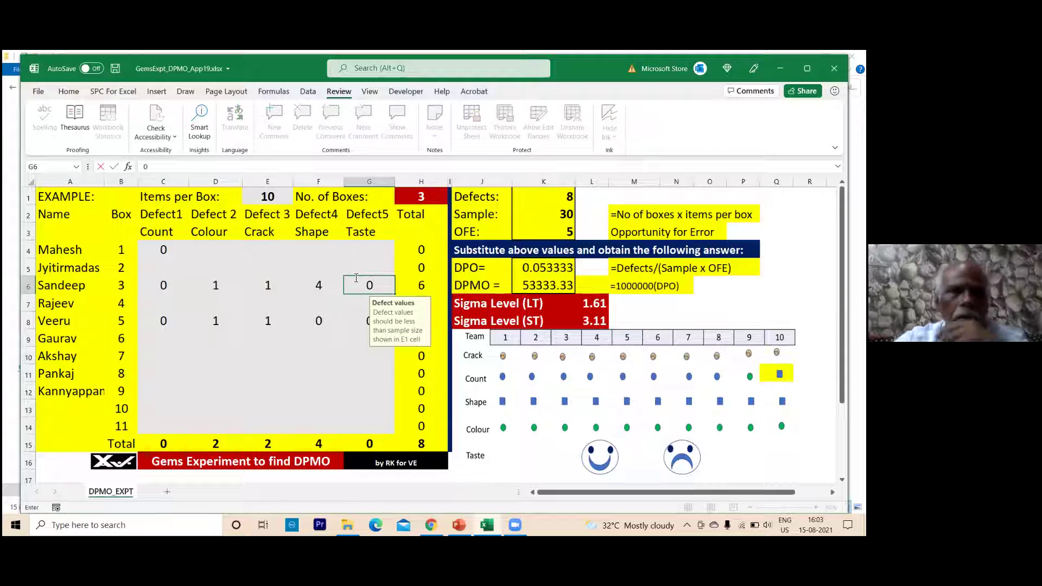
click(70, 320)
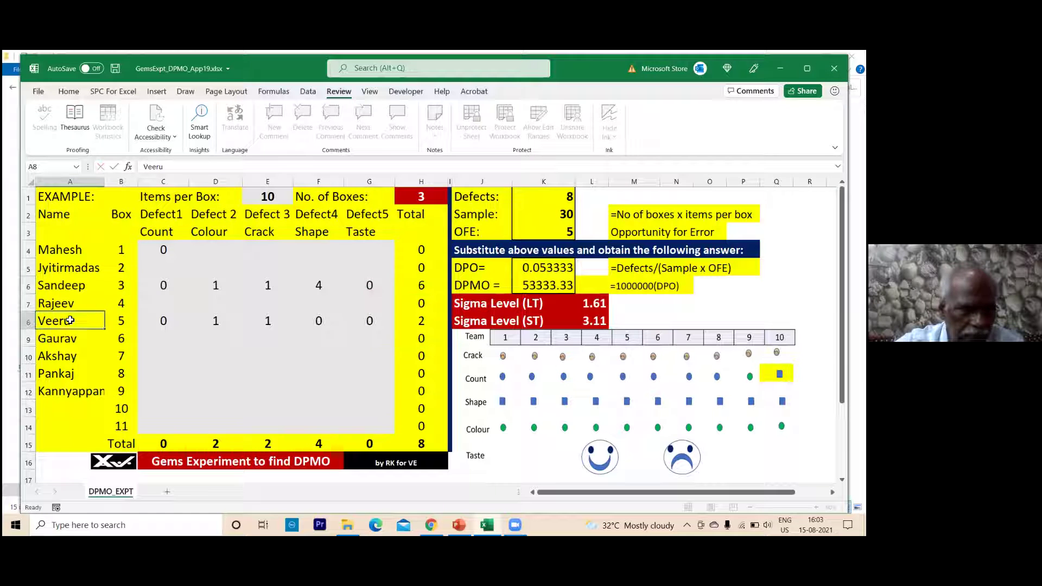
Step: Move box 5's and box 3's inspector names up into A4 and A5
key(ctrl+c)
drag(70, 321, 74, 255)
click(70, 289)
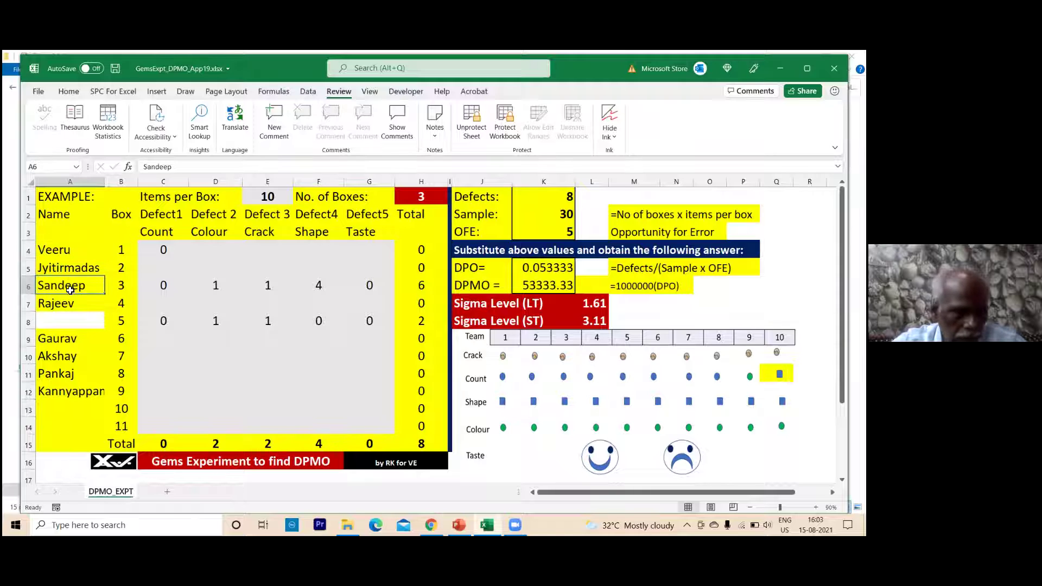
key(ctrl+c)
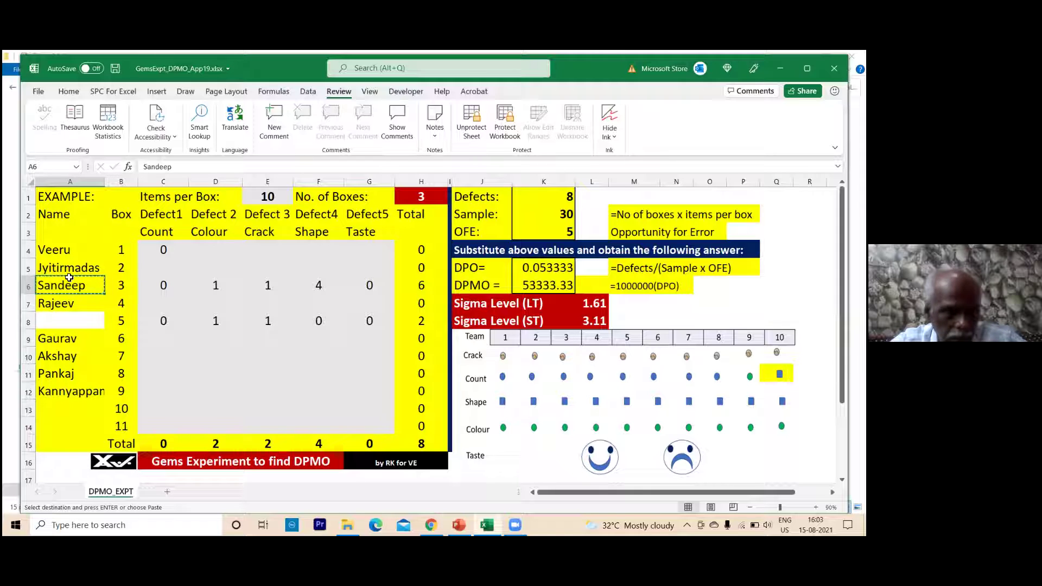
click(70, 269)
key(ctrl+v)
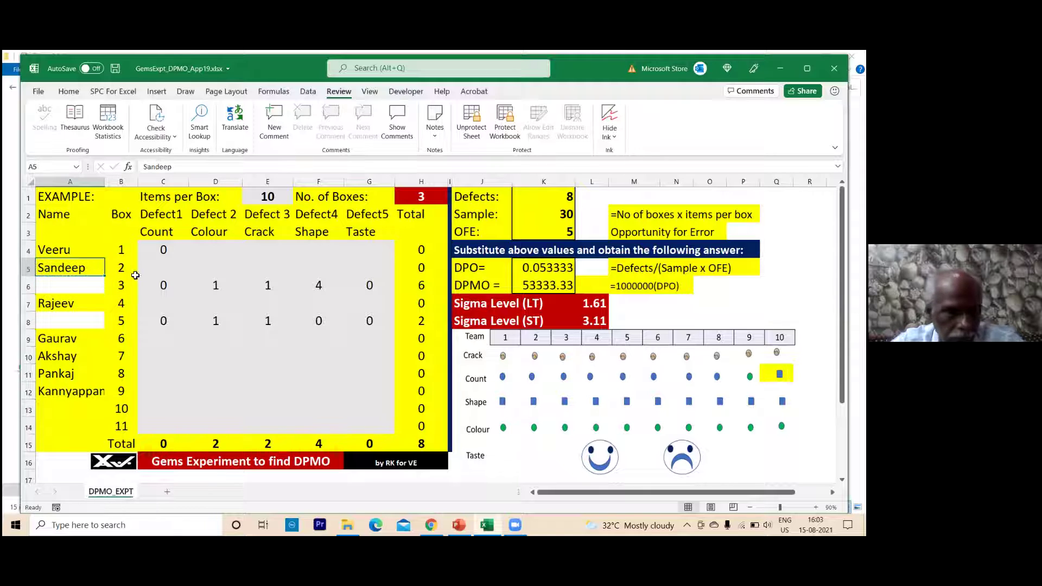
Step: Move row 6's defect counts into row 5 and cut row 8's counts into row 4
click(163, 287)
shift+click(368, 285)
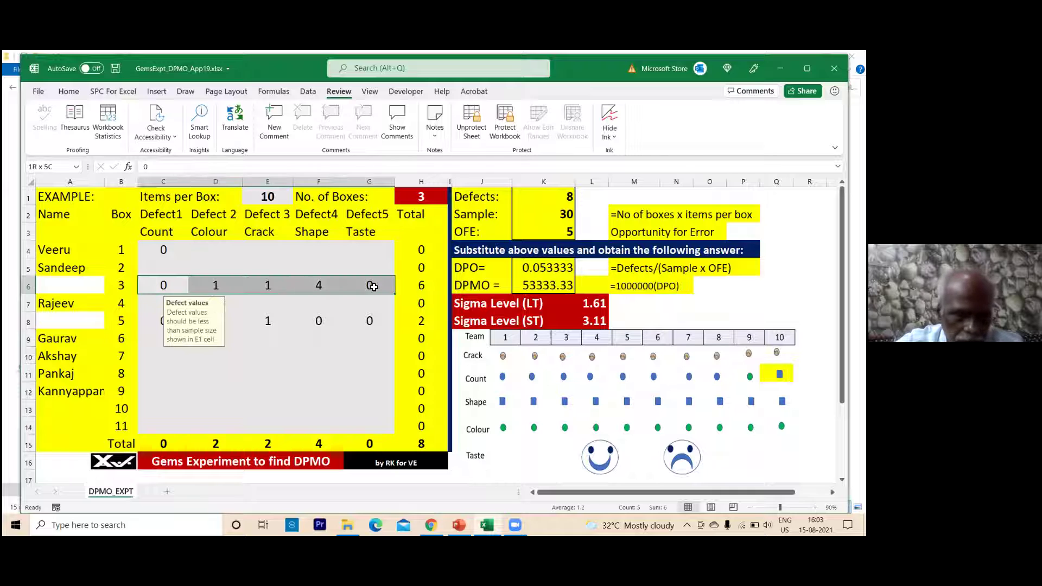
key(ctrl+c)
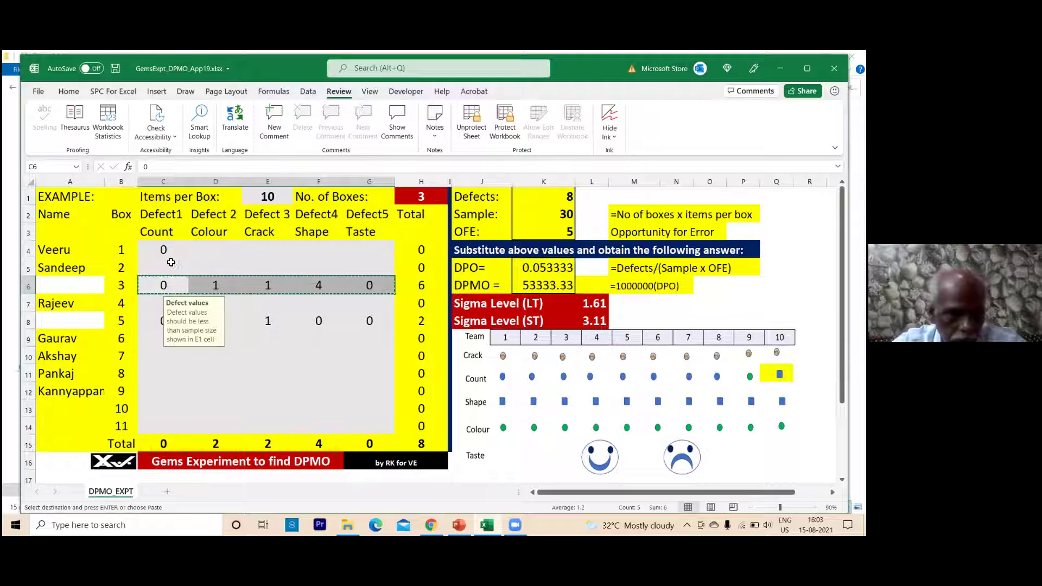
click(171, 262)
key(ctrl+v)
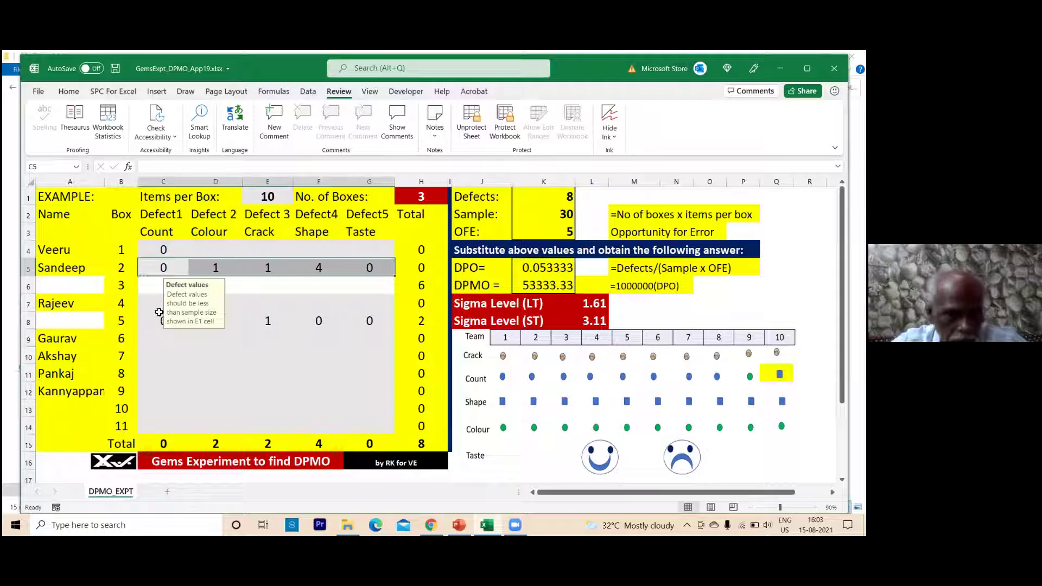
drag(163, 319, 216, 320)
drag(287, 316, 360, 316)
key(ctrl+x)
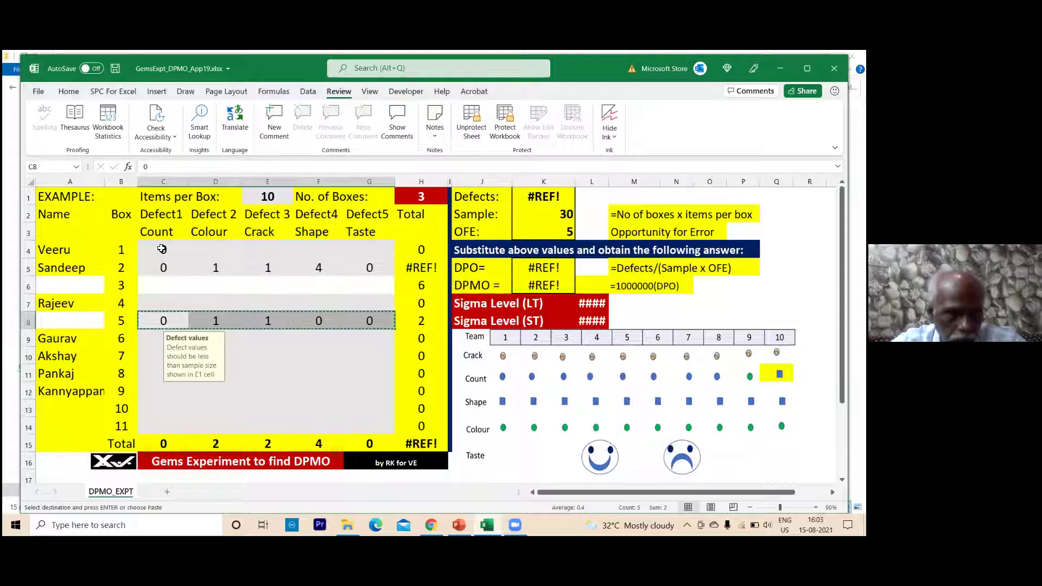
click(165, 251)
key(ctrl+v)
Step: Undo the row and name moves after #REF! errors, restoring DPMO 53333.33
click(190, 320)
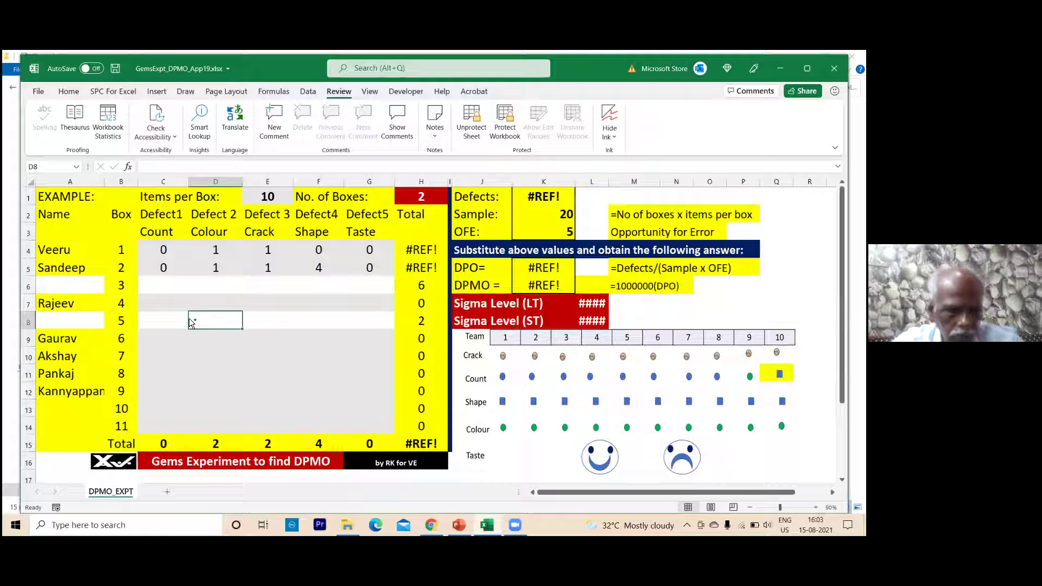
key(ctrl+z)
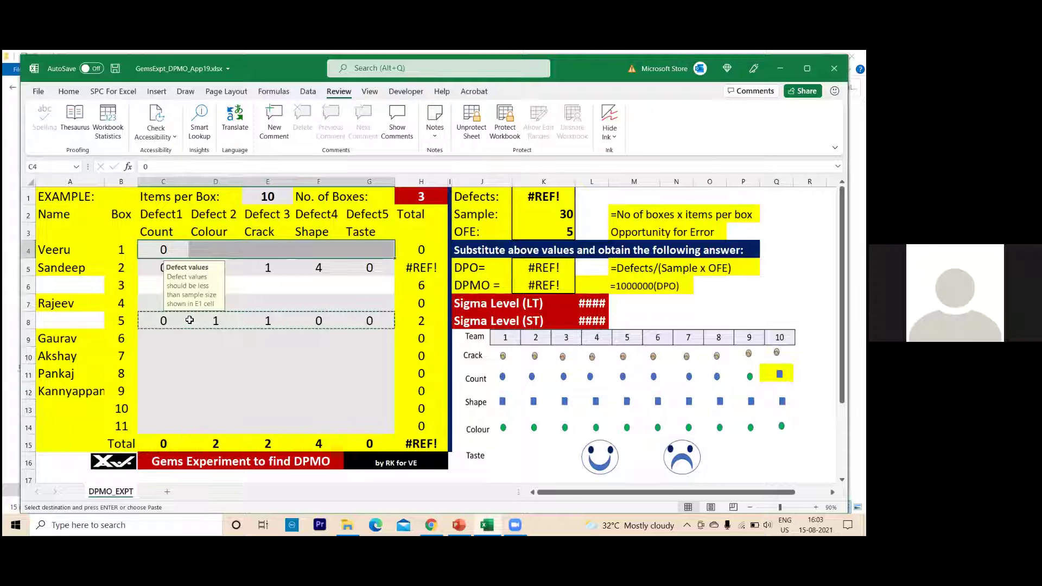
click(207, 346)
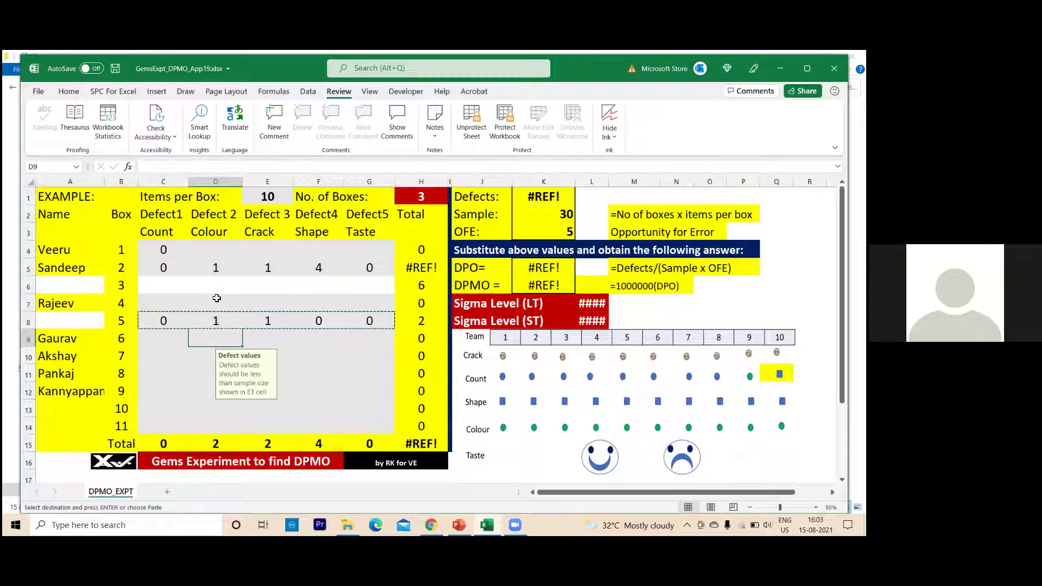
key(ctrl+z)
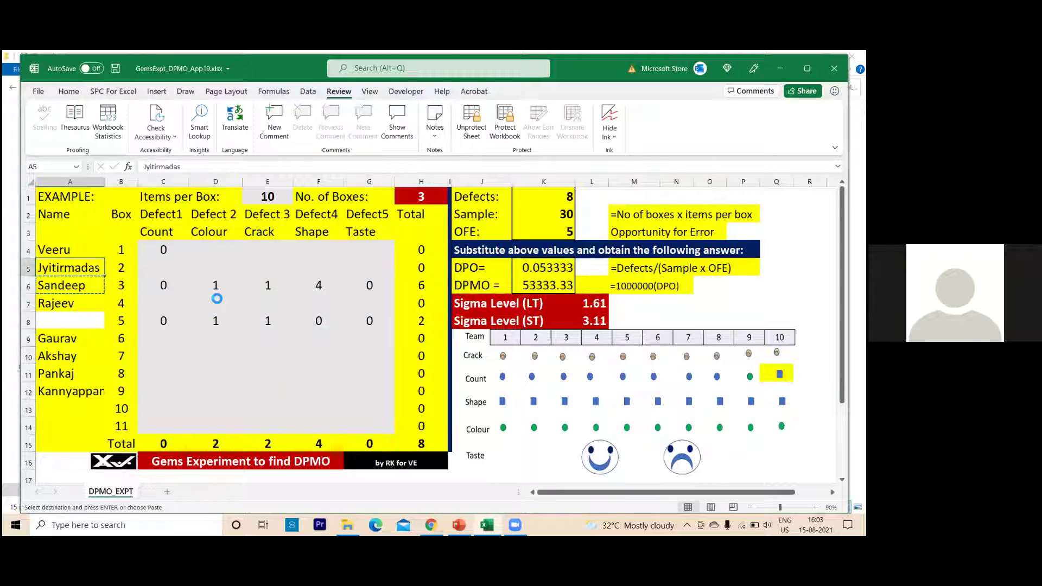
key(ctrl+z)
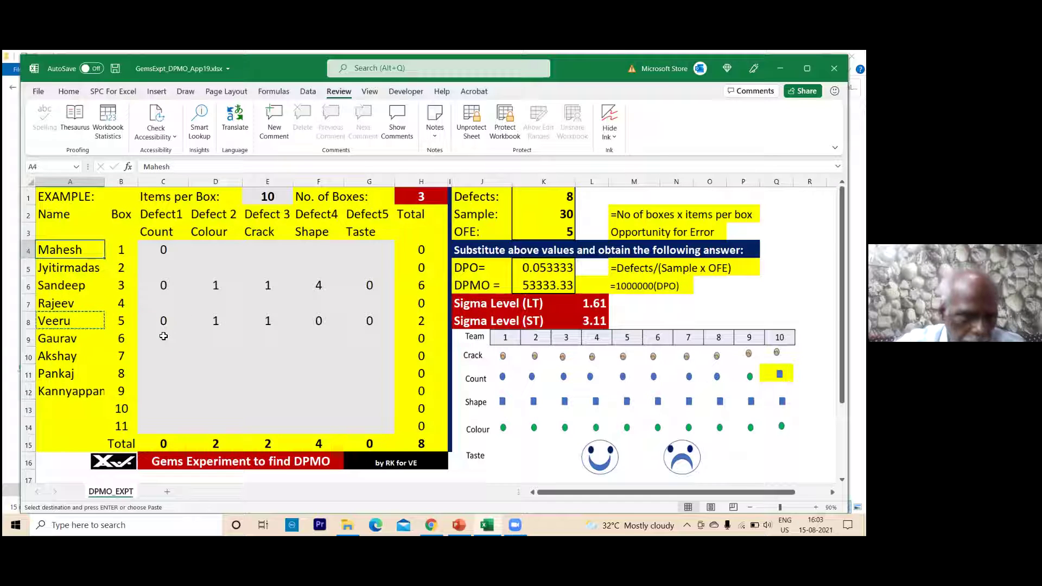
Step: Enter box 6's defects in C9:G9: Count 0, Colour 9, Crack 4, Shape 0, Taste 0
click(164, 336)
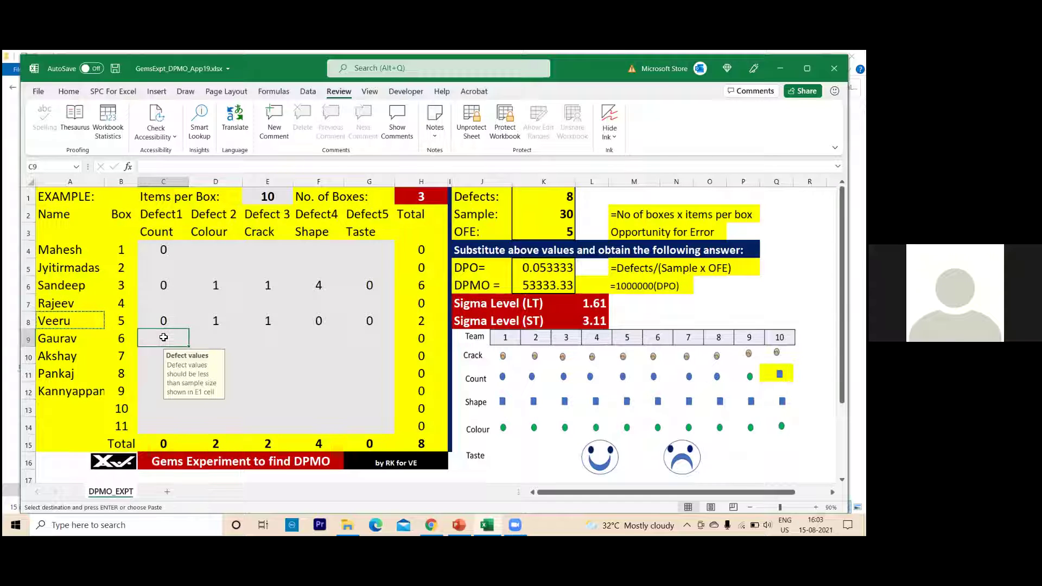
text(0)
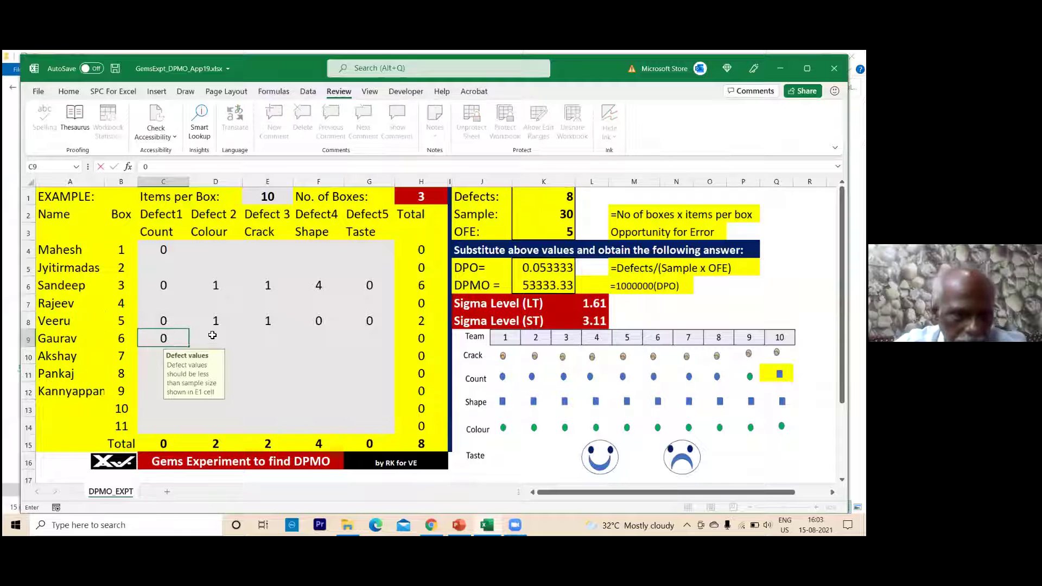
click(212, 336)
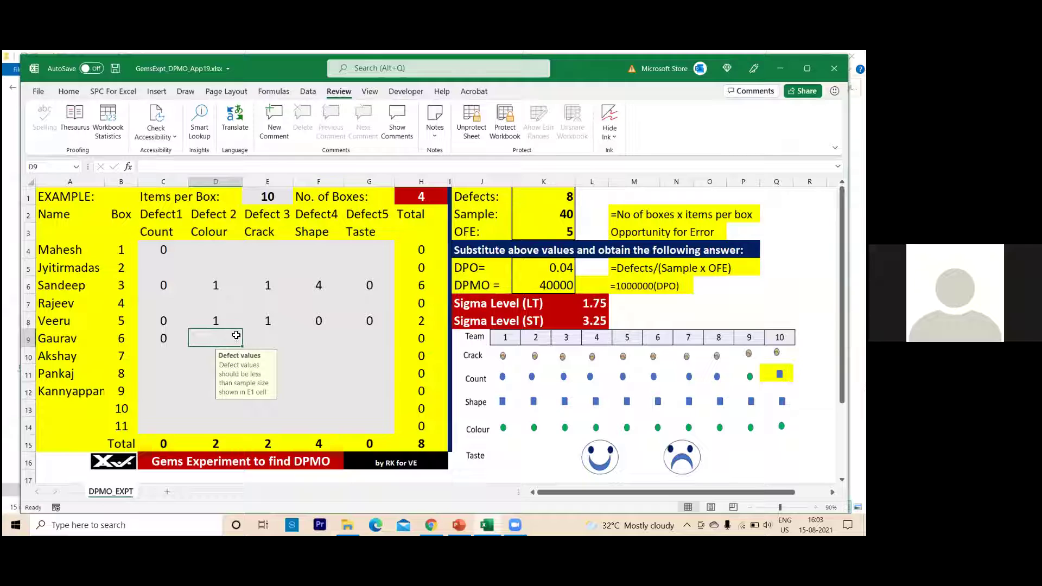
click(270, 339)
text(4)
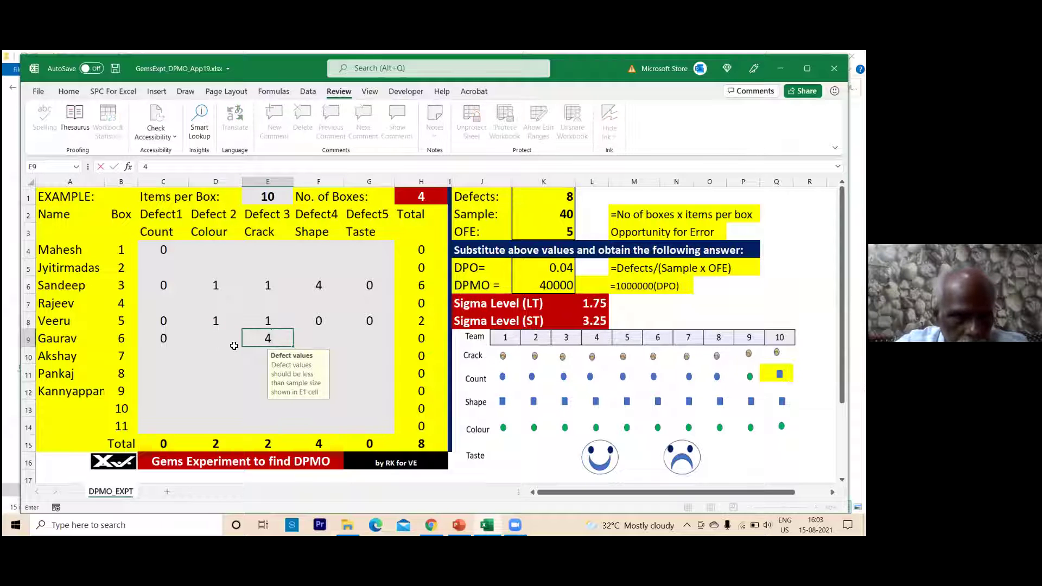
click(216, 341)
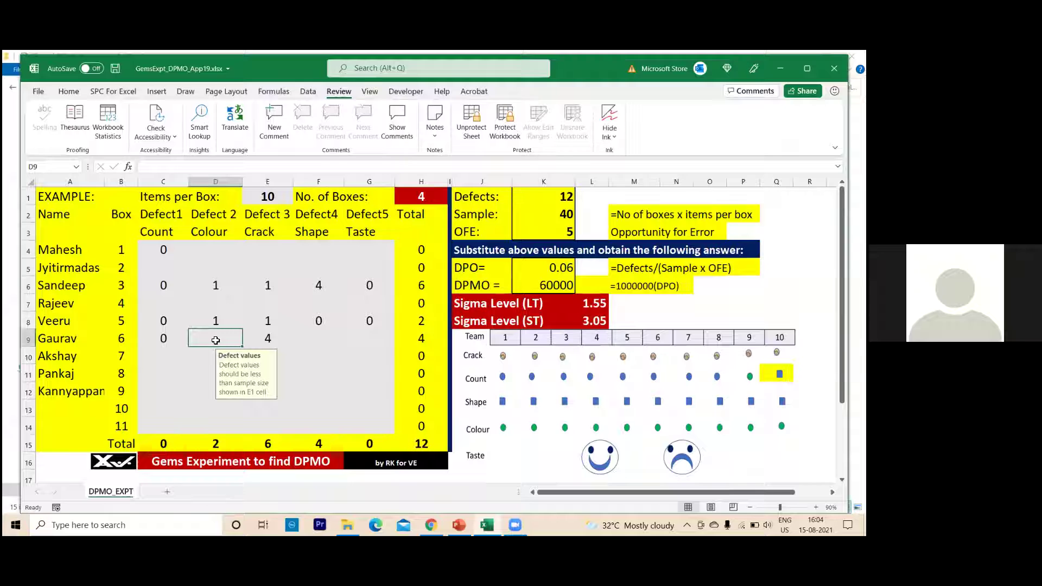
text(9)
click(304, 343)
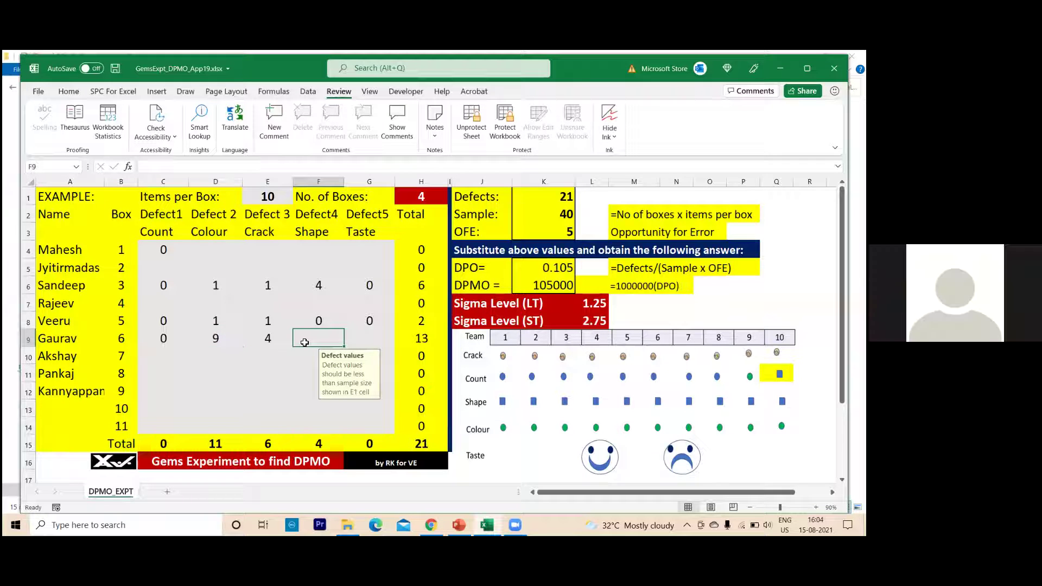
text(0)
key(Tab)
text(0)
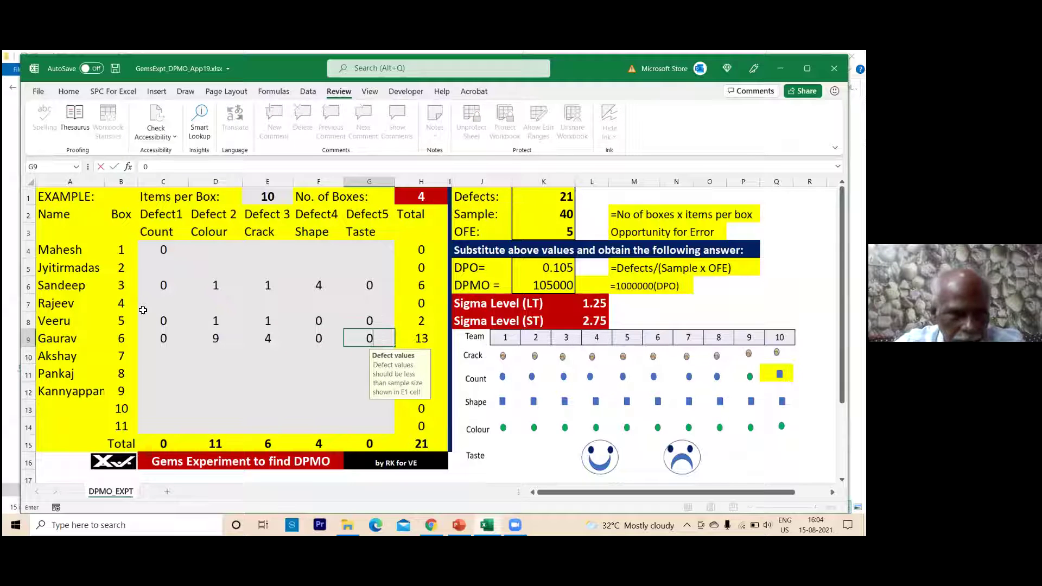
click(73, 255)
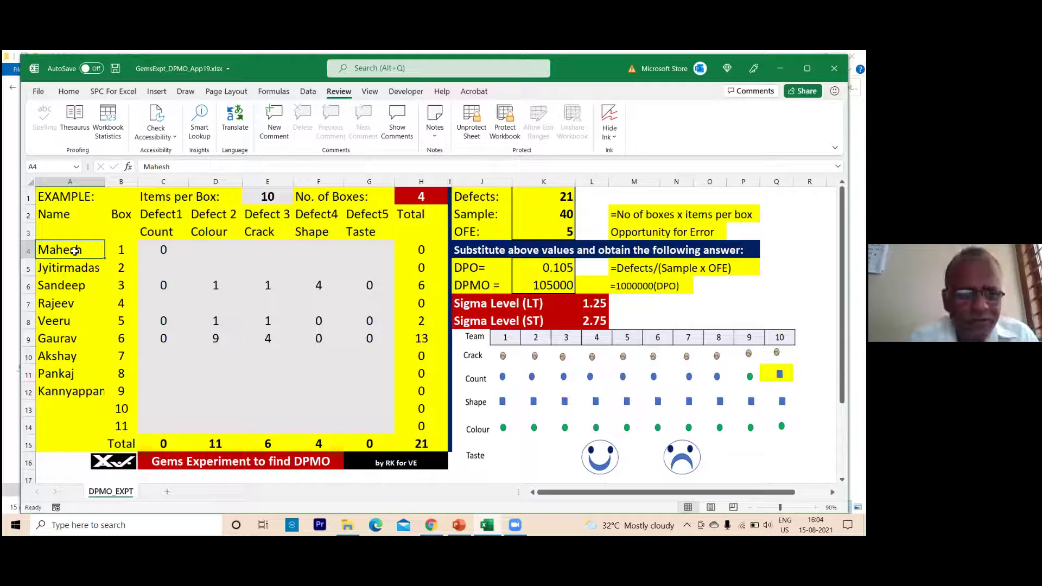
Step: Type a new inspector name for box 1 and enter its defects 0, 0, 4, 1, 0
text(Nir)
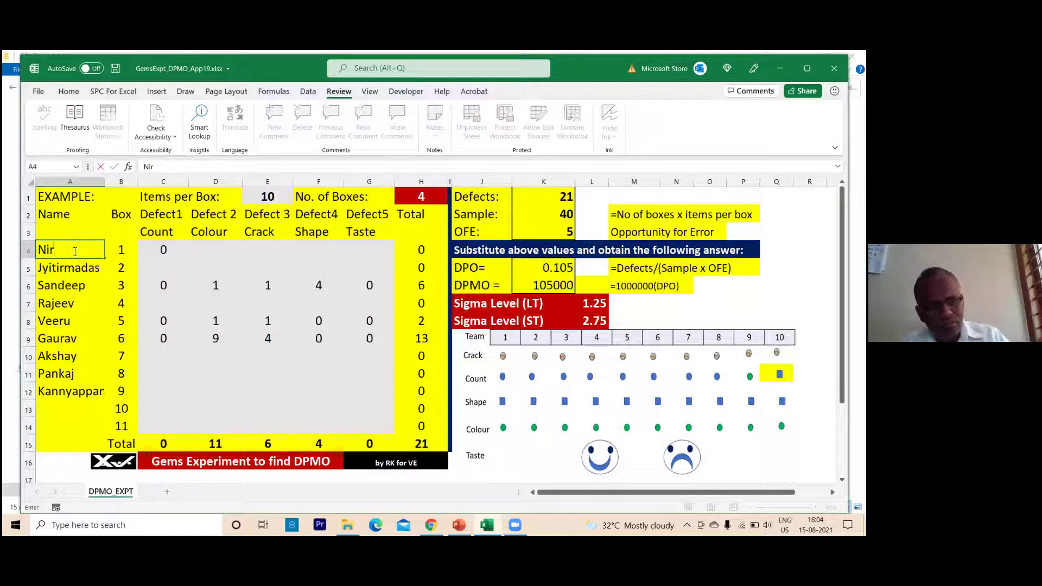
text(anjan)
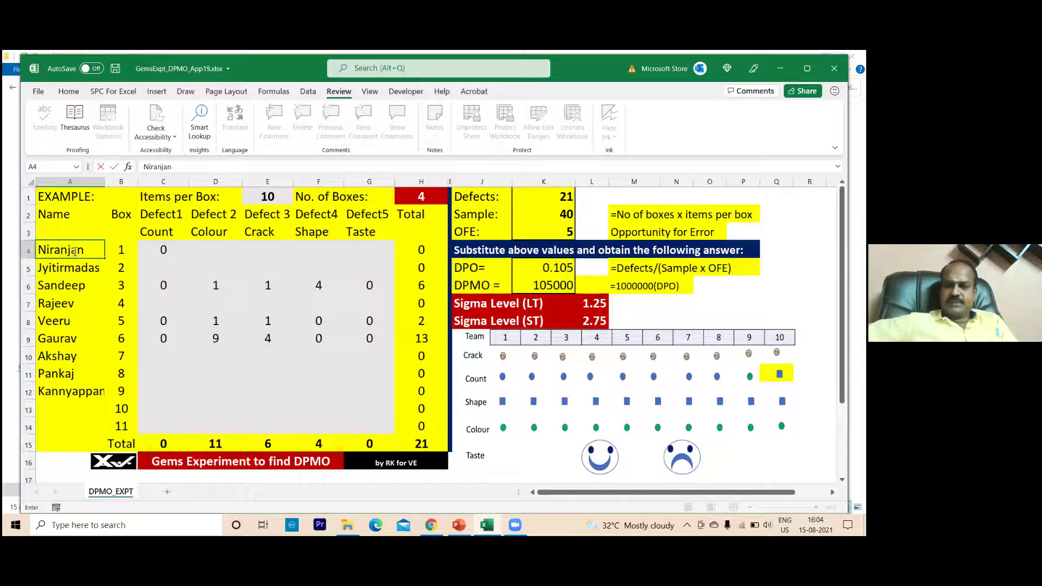
click(164, 253)
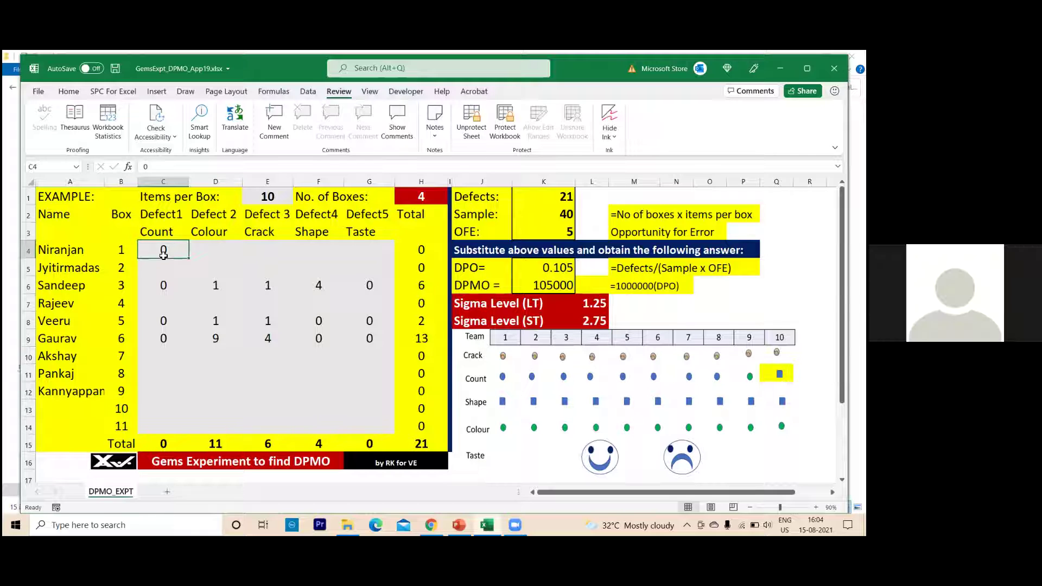
click(197, 250)
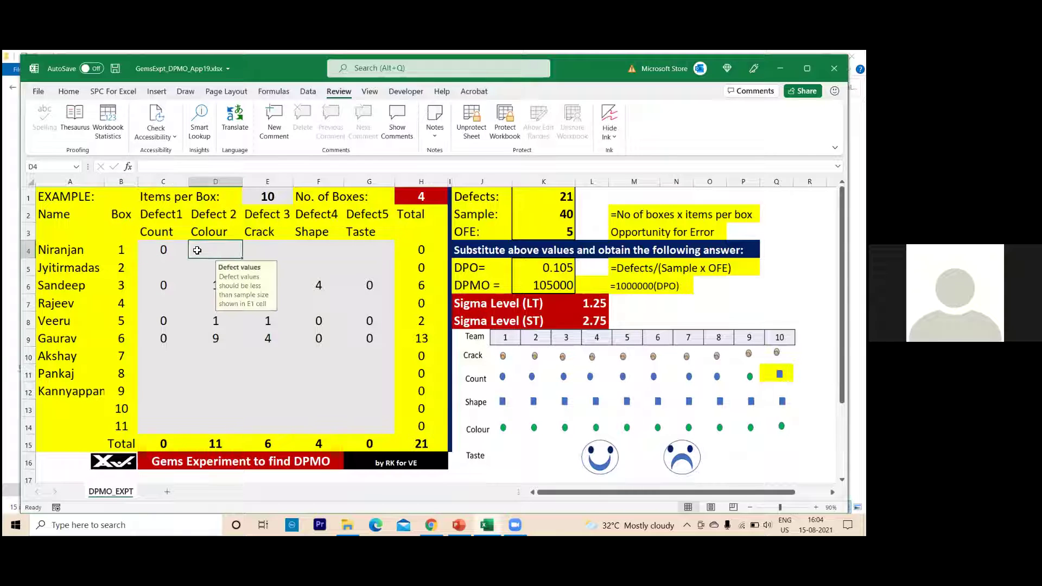
text(0)
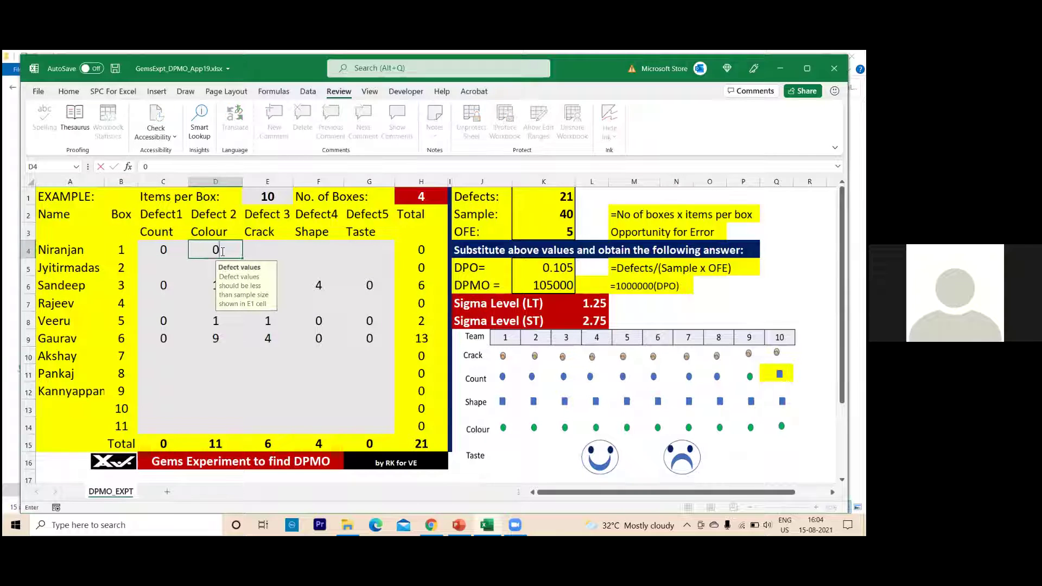
click(253, 254)
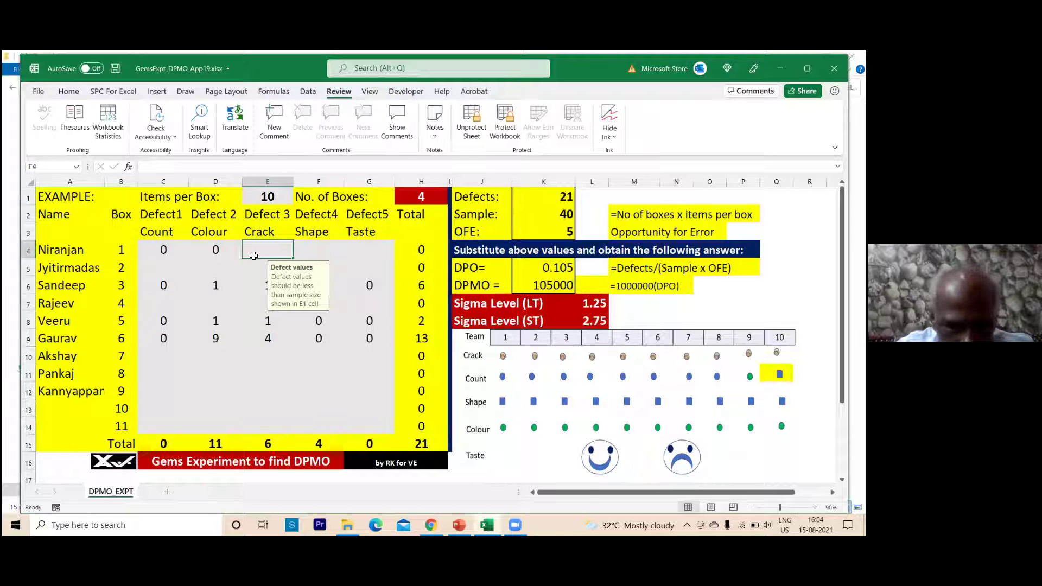
text(4)
click(311, 247)
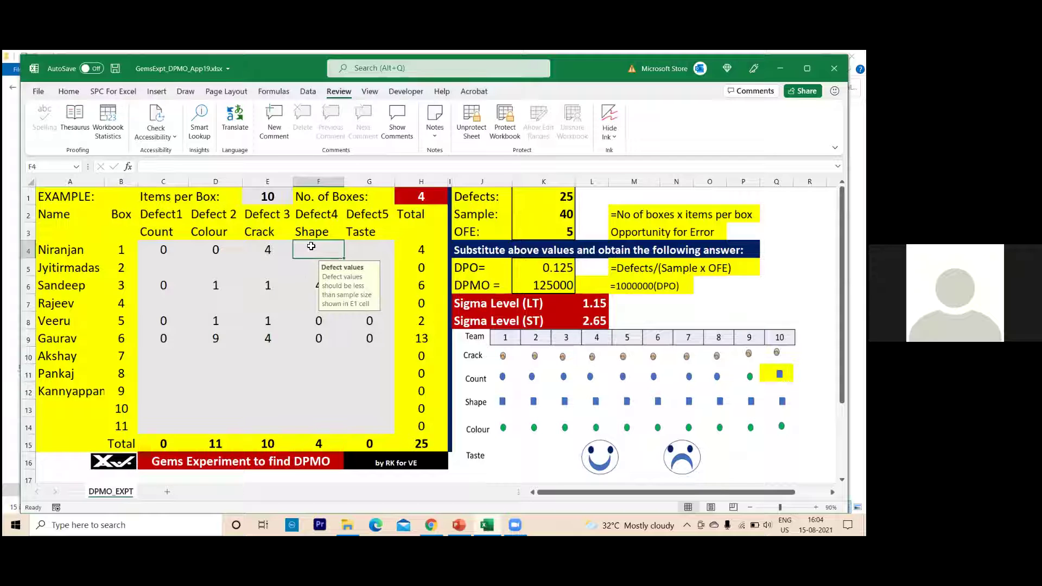
text(1)
click(357, 244)
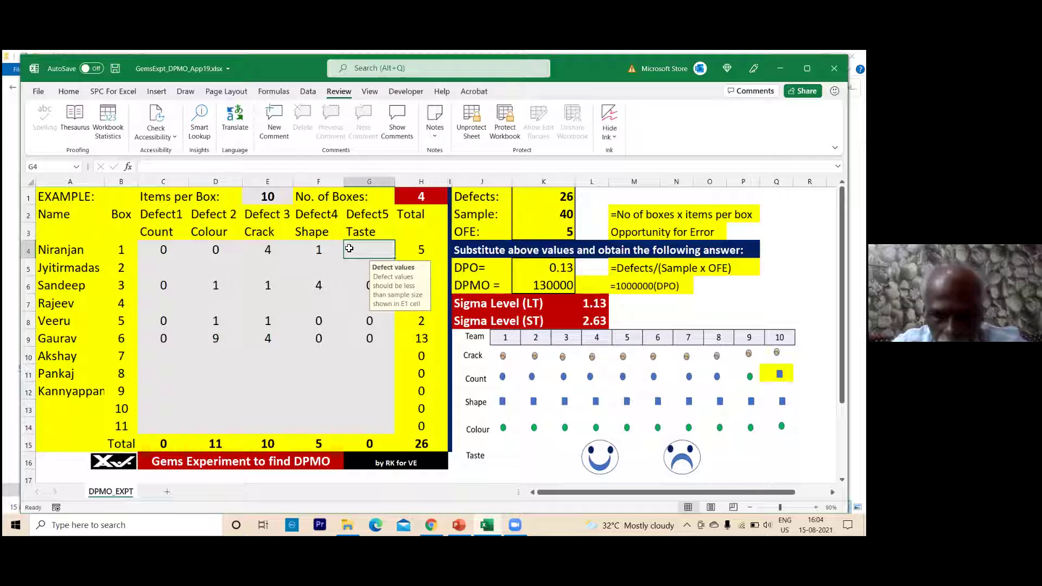
text(0)
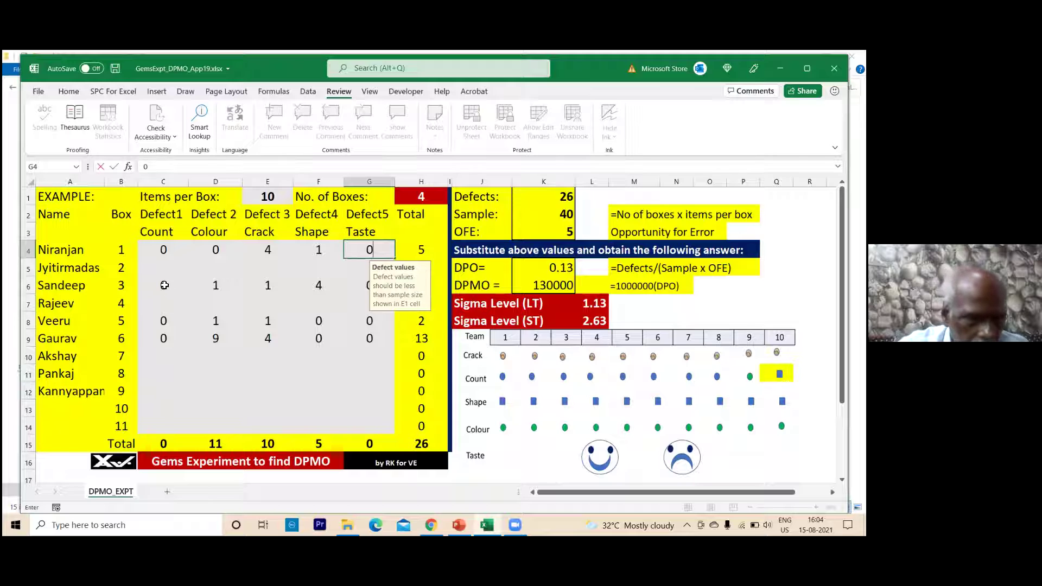
click(162, 321)
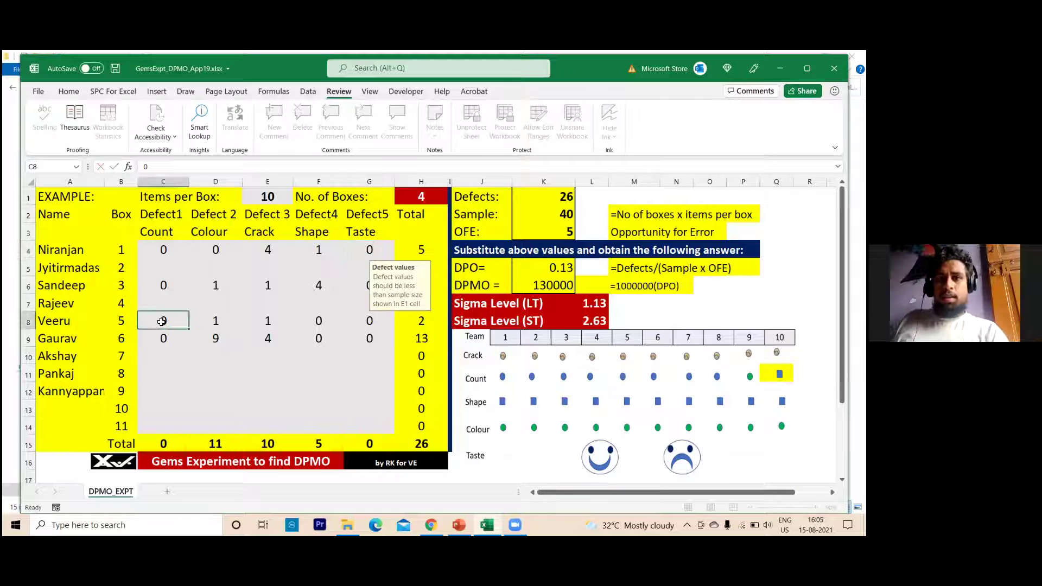
Step: Replace box 2's inspector name in A5 with a new team member's name
drag(218, 320, 350, 324)
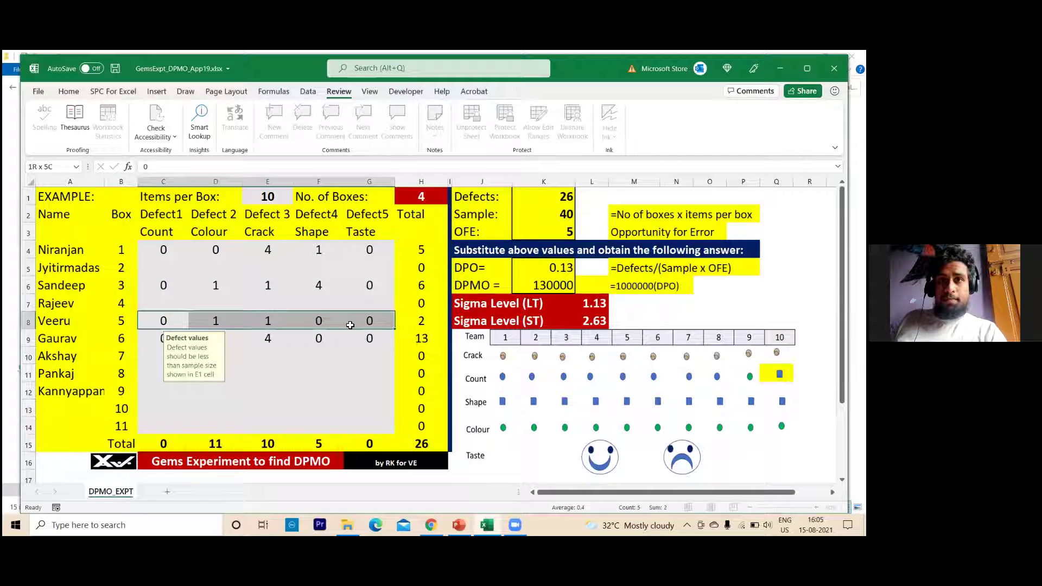
click(72, 270)
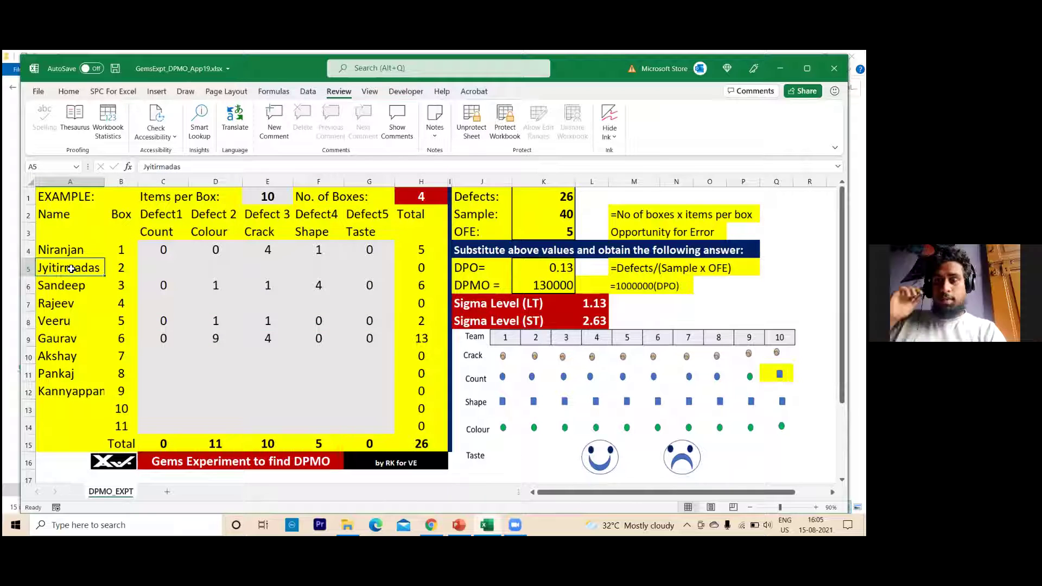
text(Giridhar)
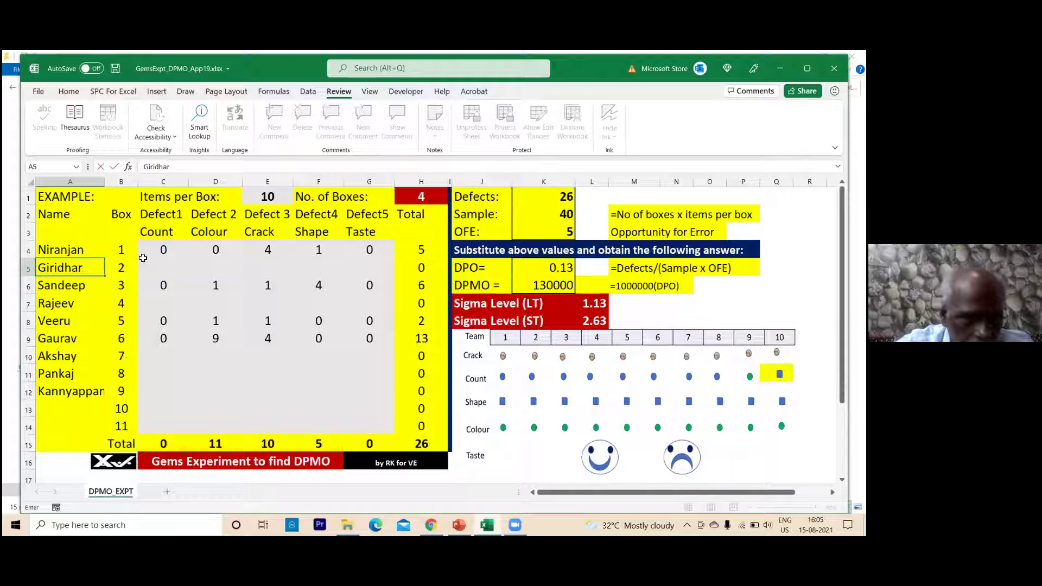
click(159, 268)
Step: Enter box 2's defects 0, 4, 6, 0, 0 across C5:G5
text(0)
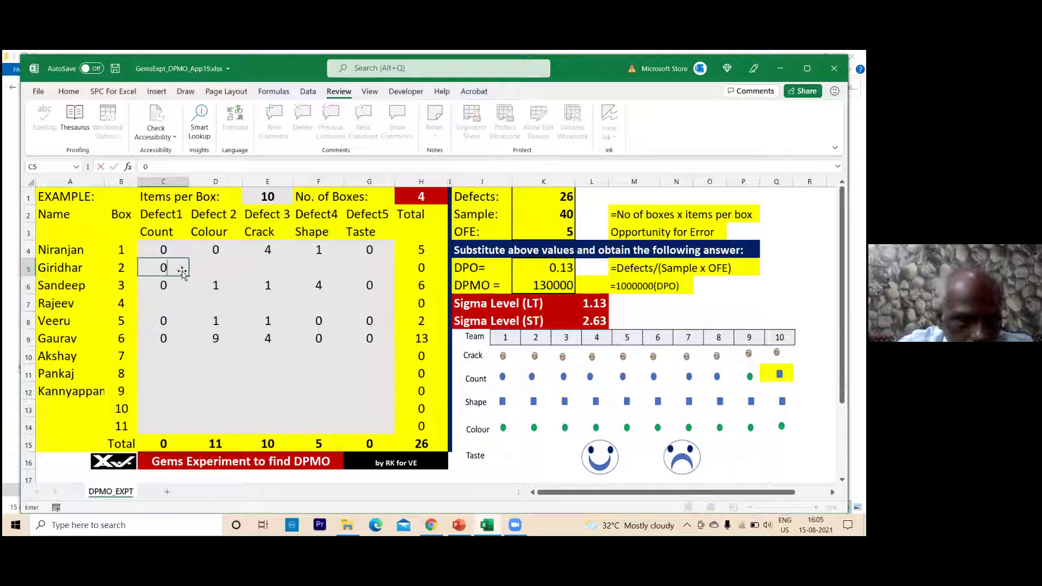
click(215, 267)
text(4)
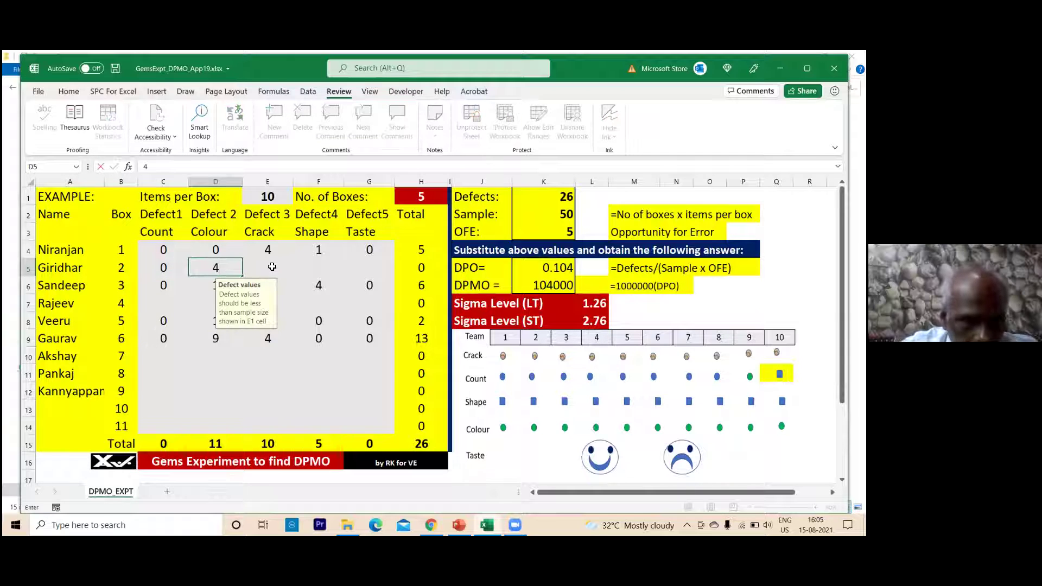
click(272, 267)
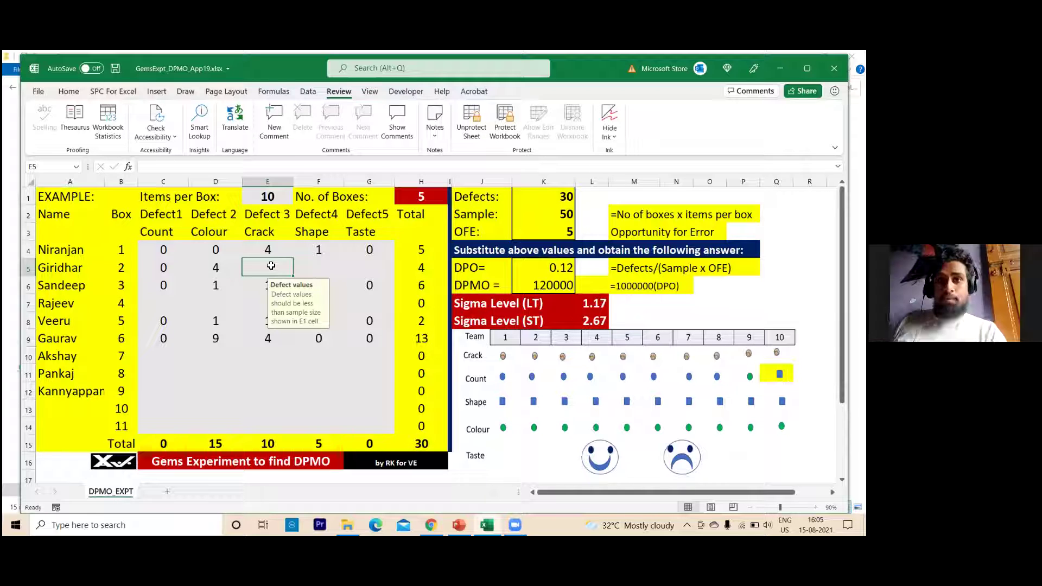
text(6)
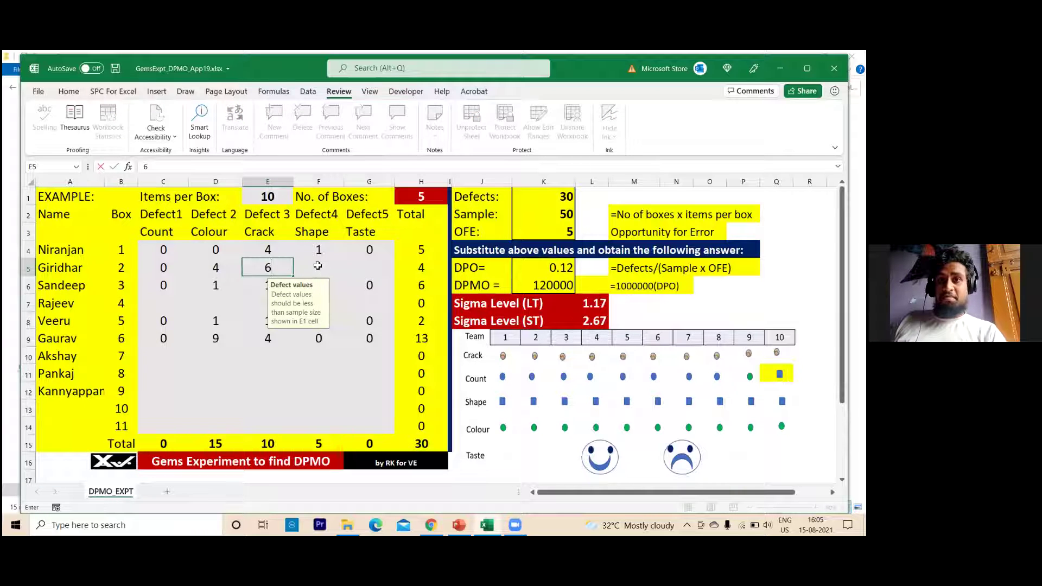
click(318, 266)
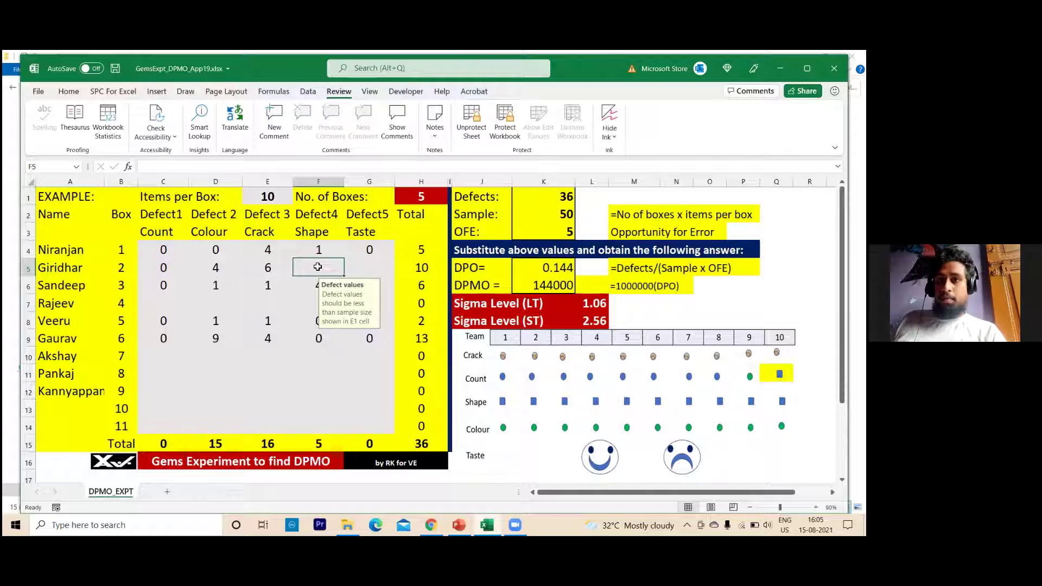
text(0)
click(369, 266)
text(0)
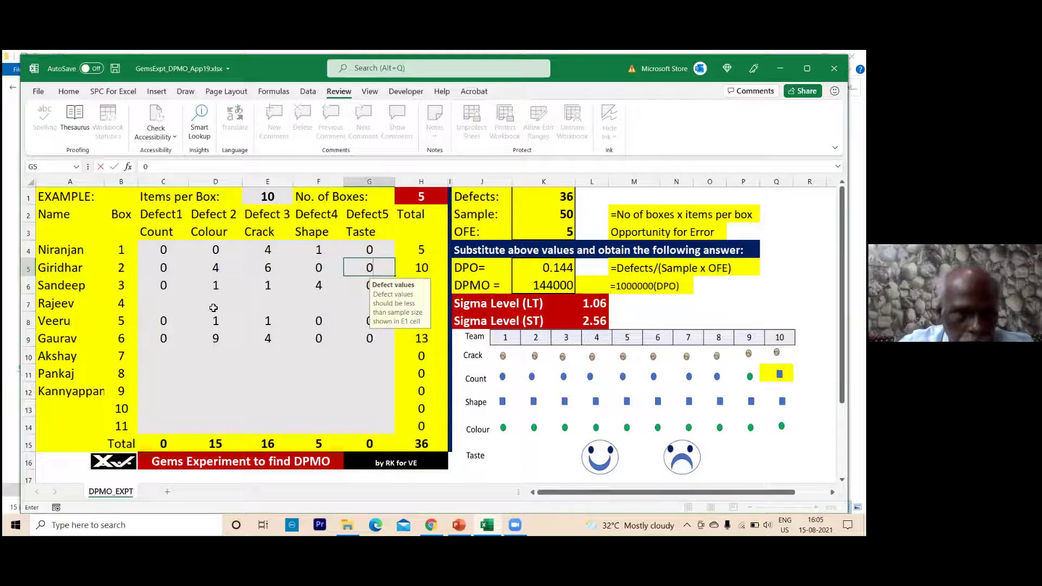
click(164, 302)
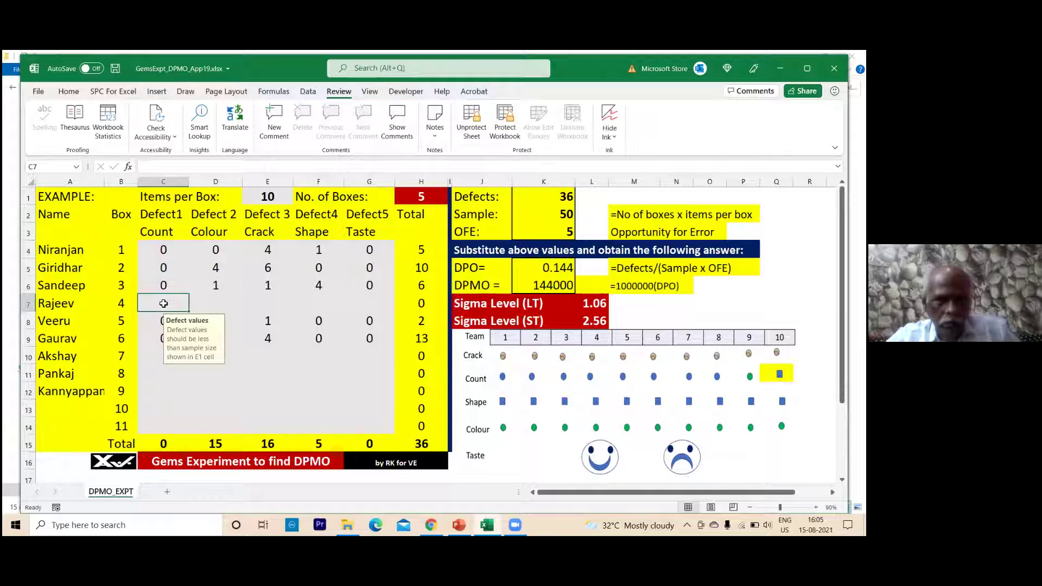
click(280, 375)
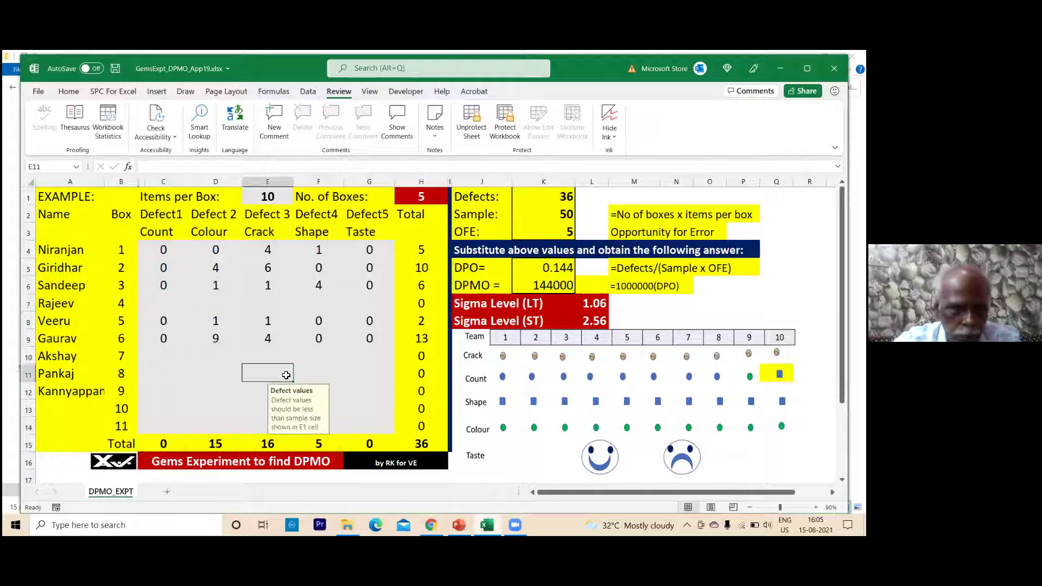